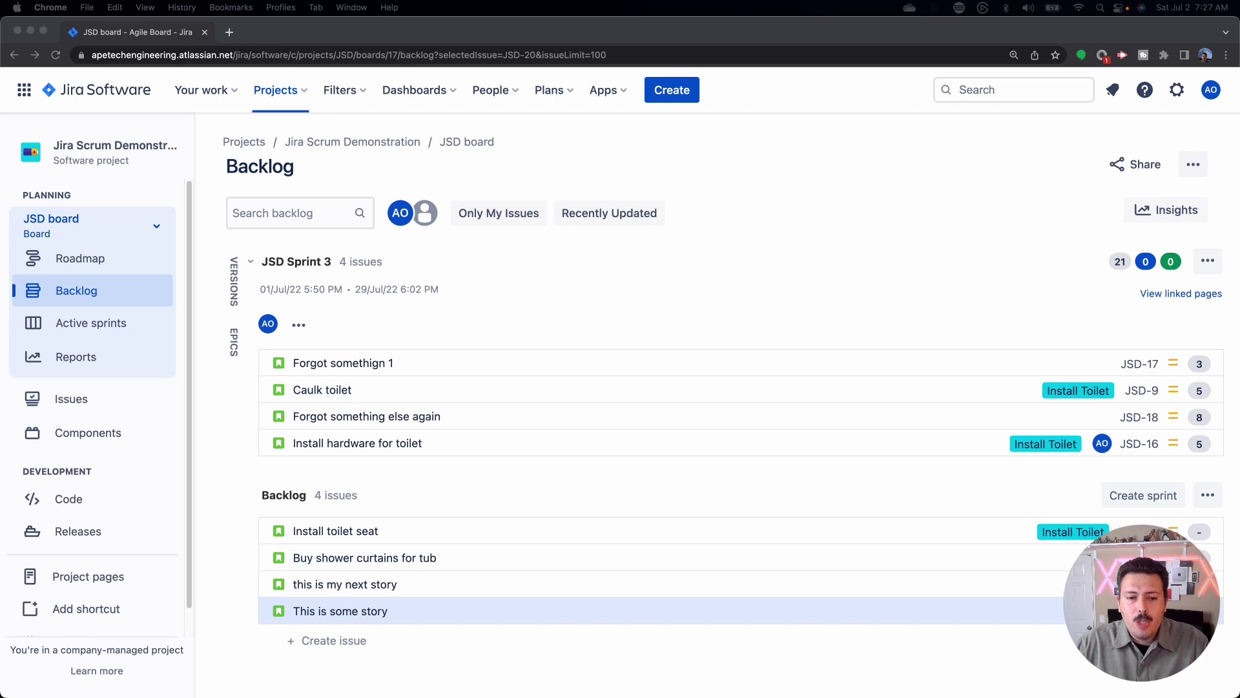
pyautogui.click(1194, 164)
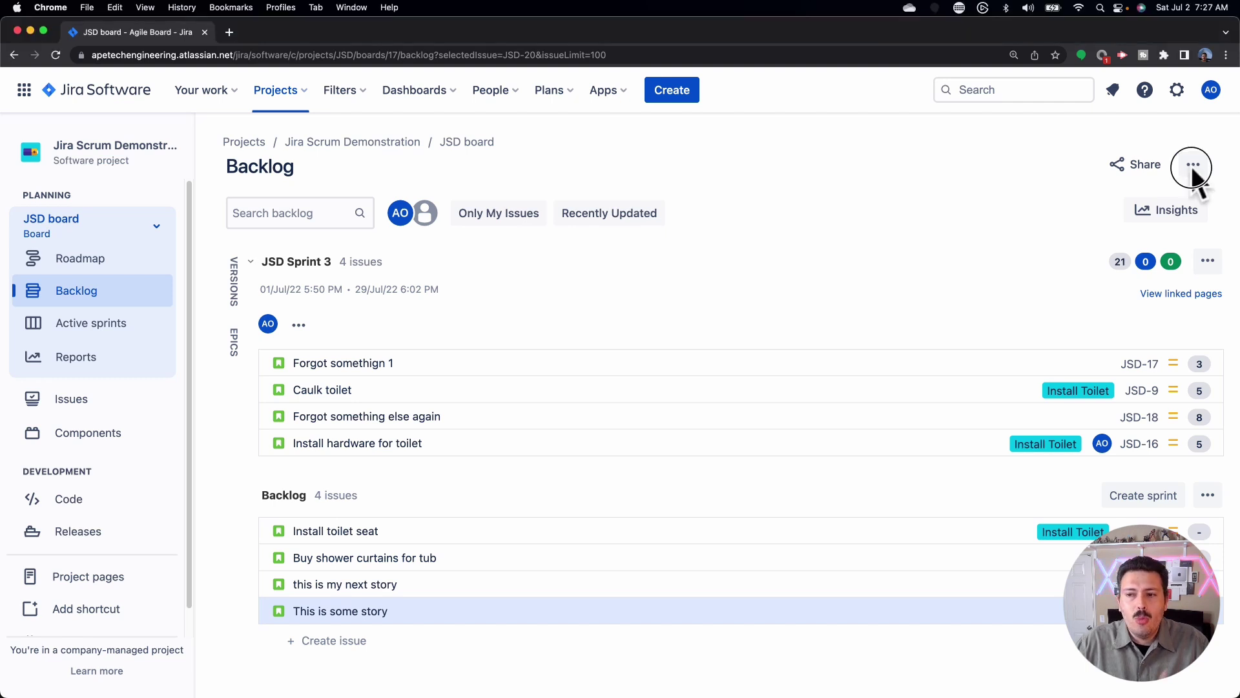
pyautogui.click(1193, 164)
pyautogui.click(1137, 202)
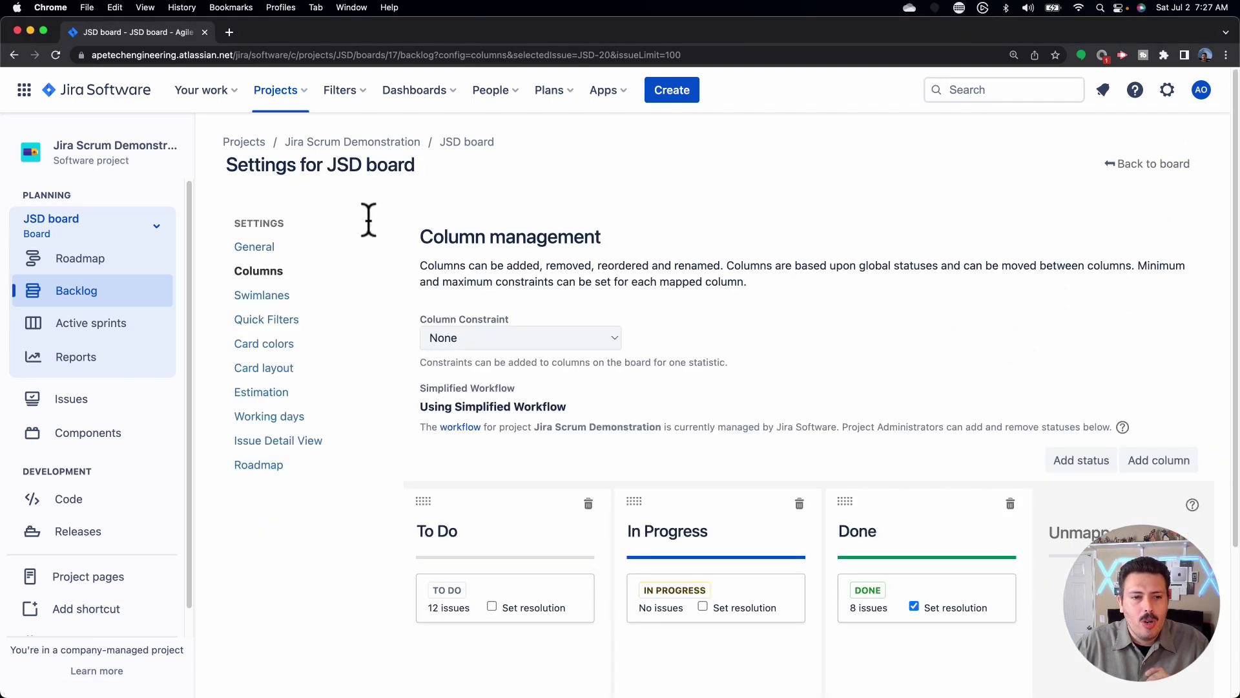
pyautogui.click(269, 252)
pyautogui.scroll(-3, 692, 393)
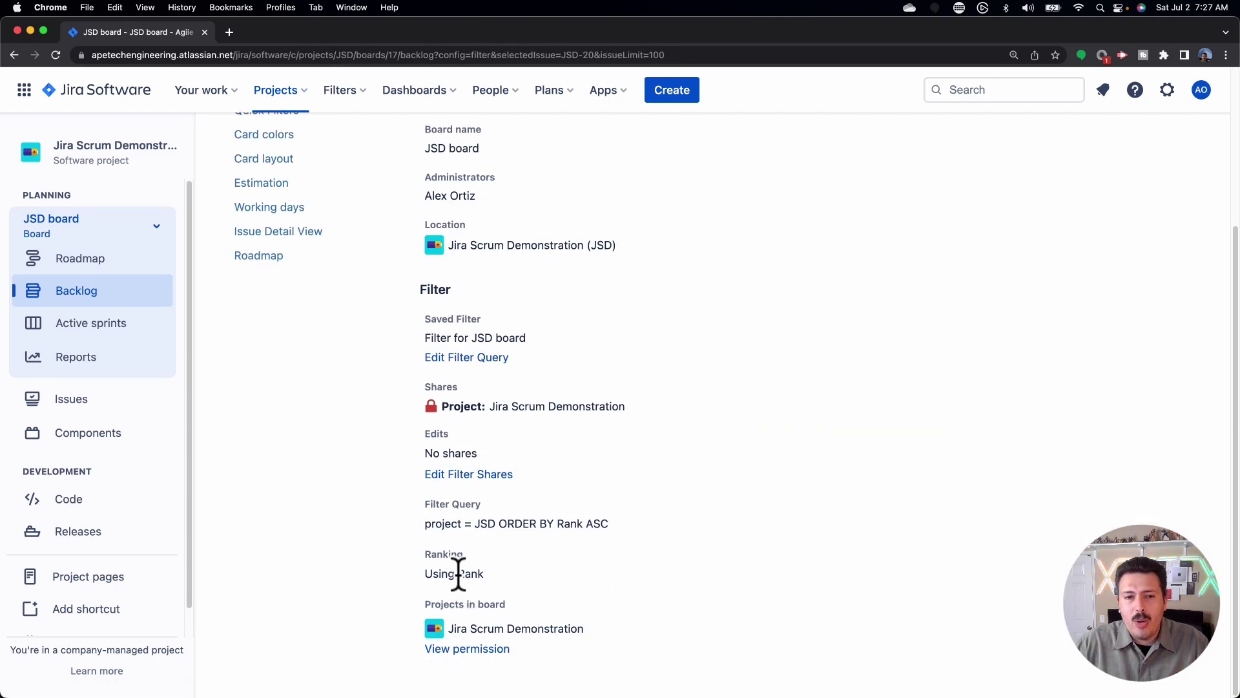
pyautogui.scroll(3, 1060, 452)
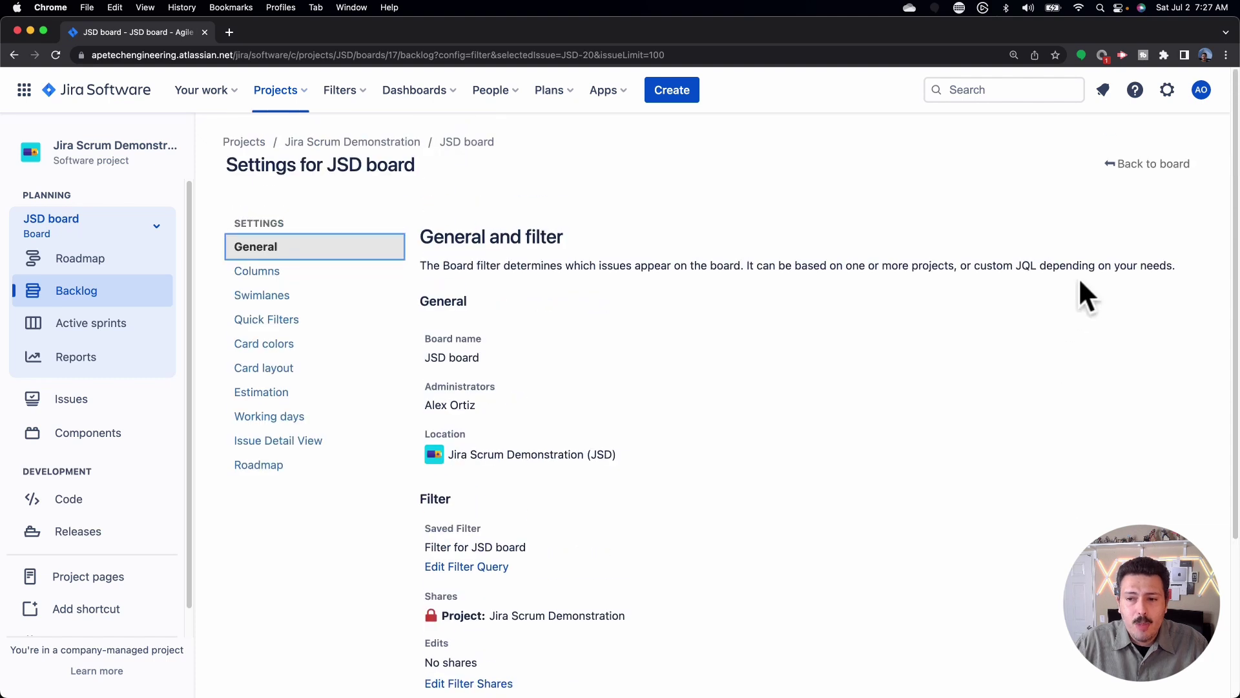
pyautogui.click(1149, 164)
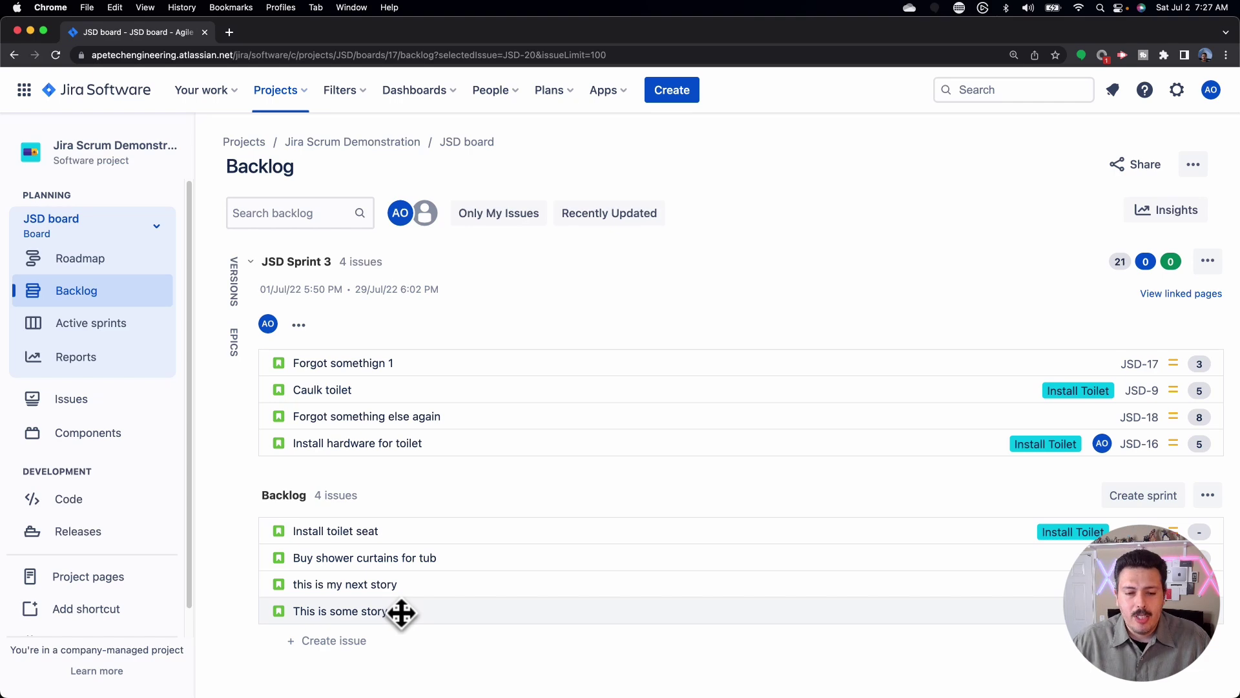
# - Move 'This is some story' to the top of the backlog, above Install toilet seat
pyautogui.moveTo(401, 612); pyautogui.dragTo(410, 527)
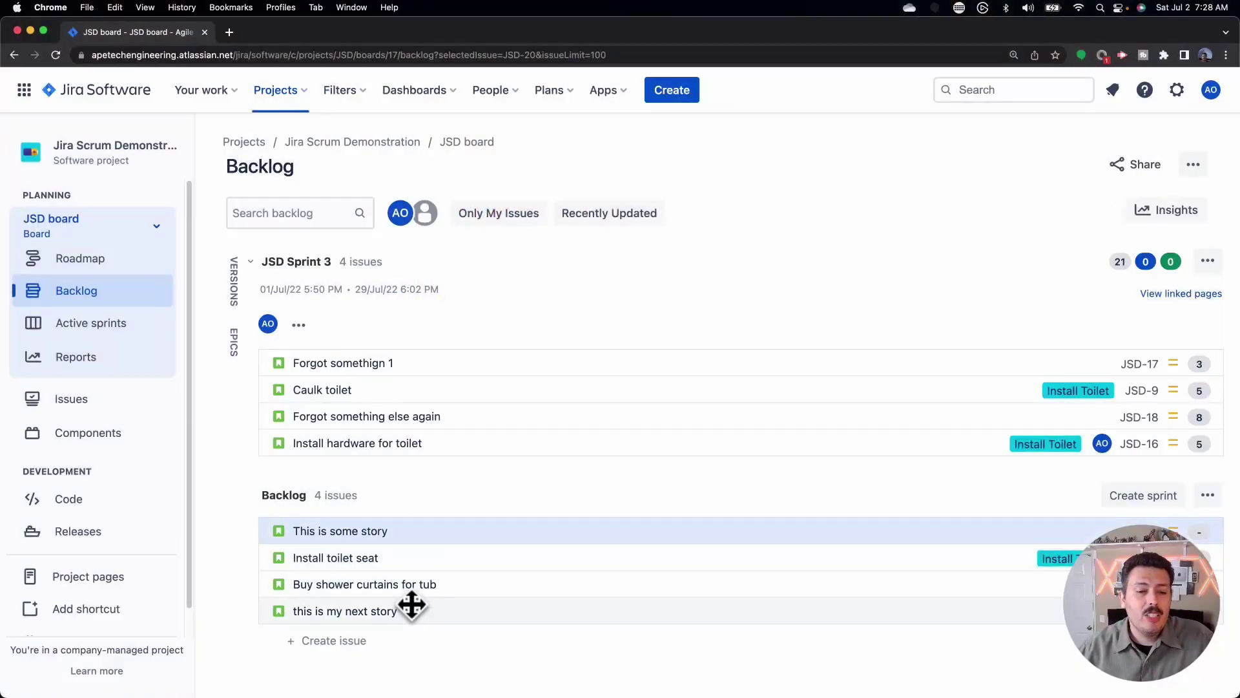
# - Send 'this is my next story' to the top of the backlog, above This is some story
pyautogui.rightClick(412, 607)
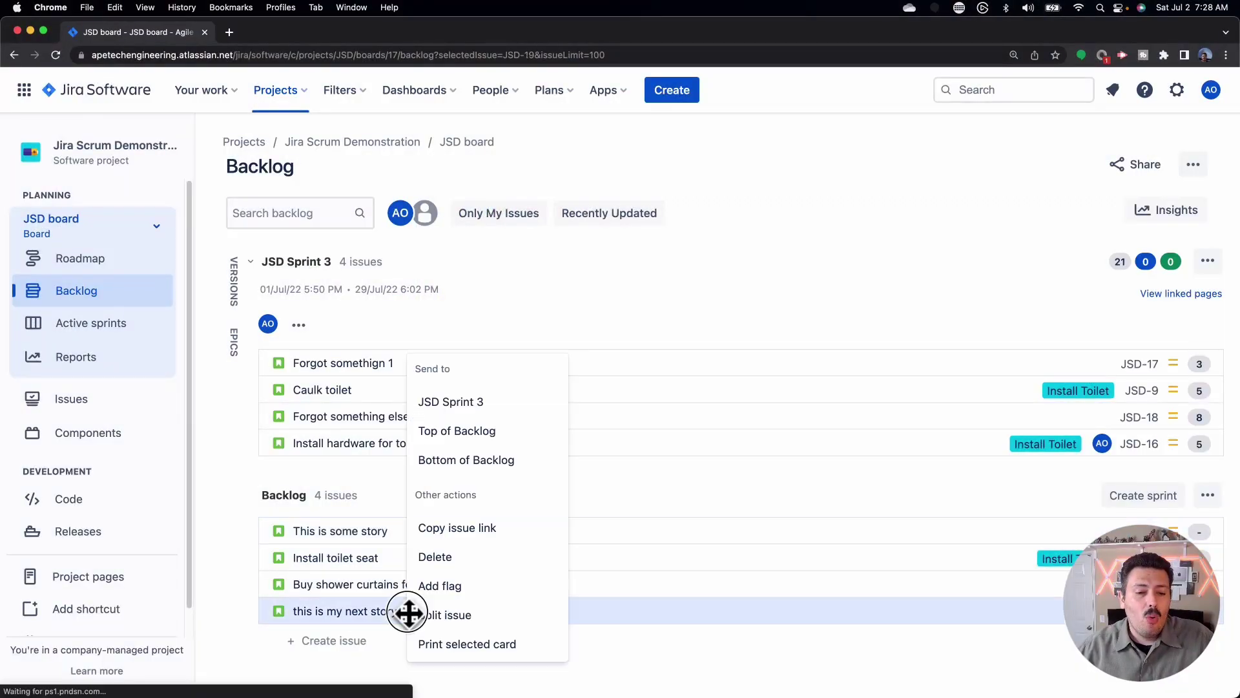
pyautogui.click(494, 434)
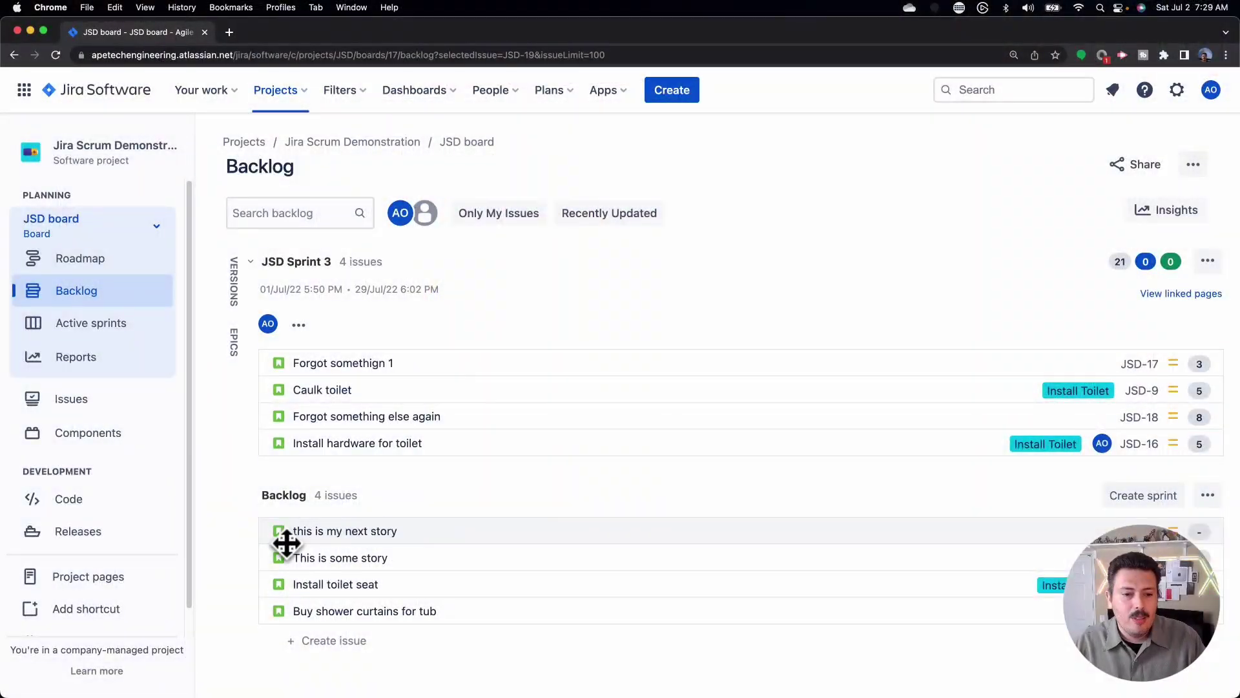
pyautogui.click(312, 525)
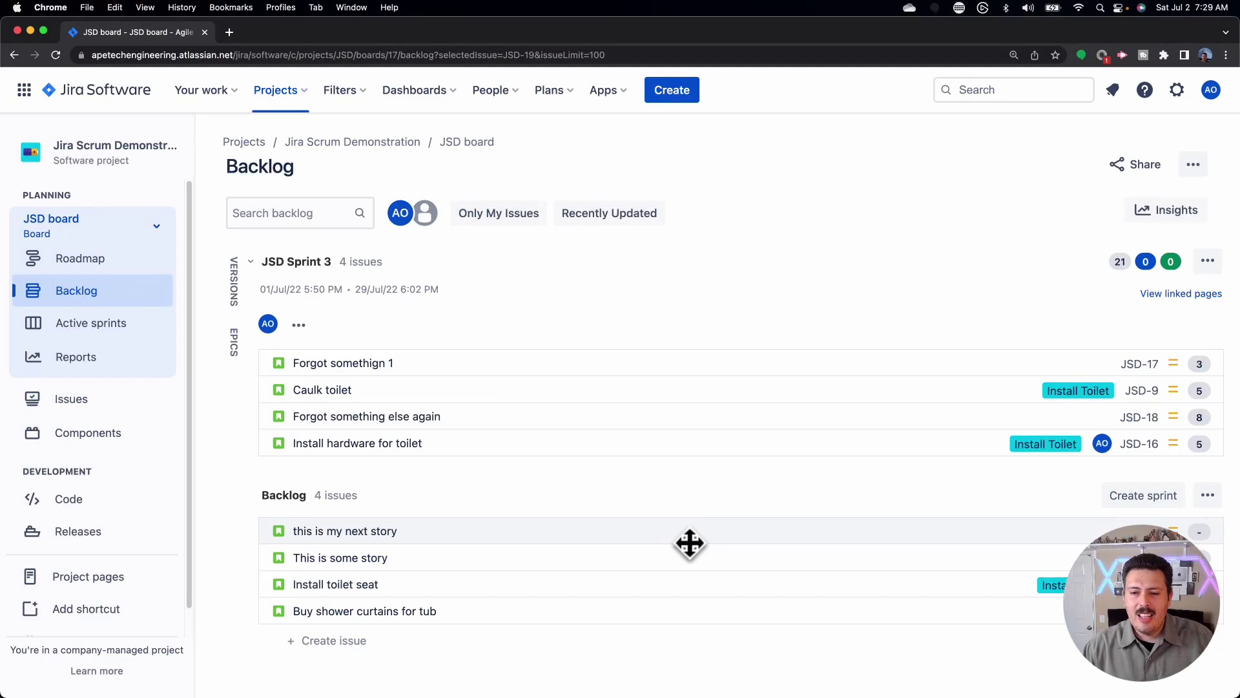
pyautogui.click(734, 530)
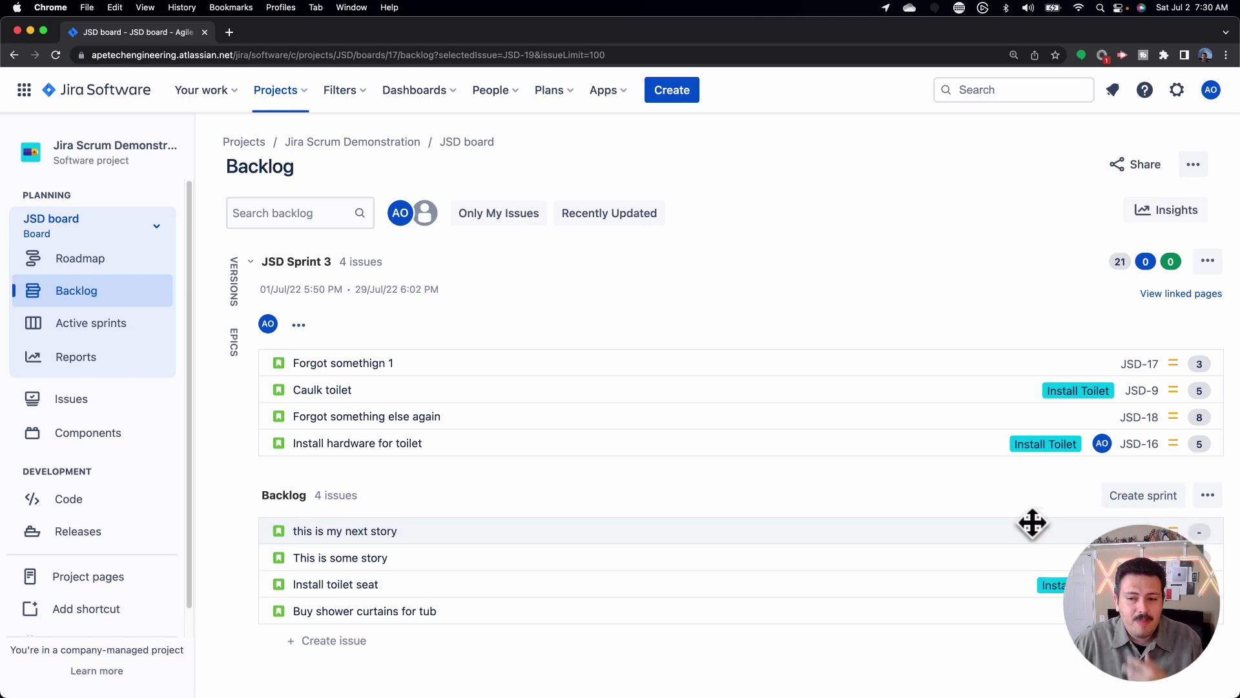
pyautogui.moveTo(1031, 524)
pyautogui.mouseDown()
pyautogui.moveTo(943, 557)
pyautogui.moveTo(934, 534)
pyautogui.mouseUp()
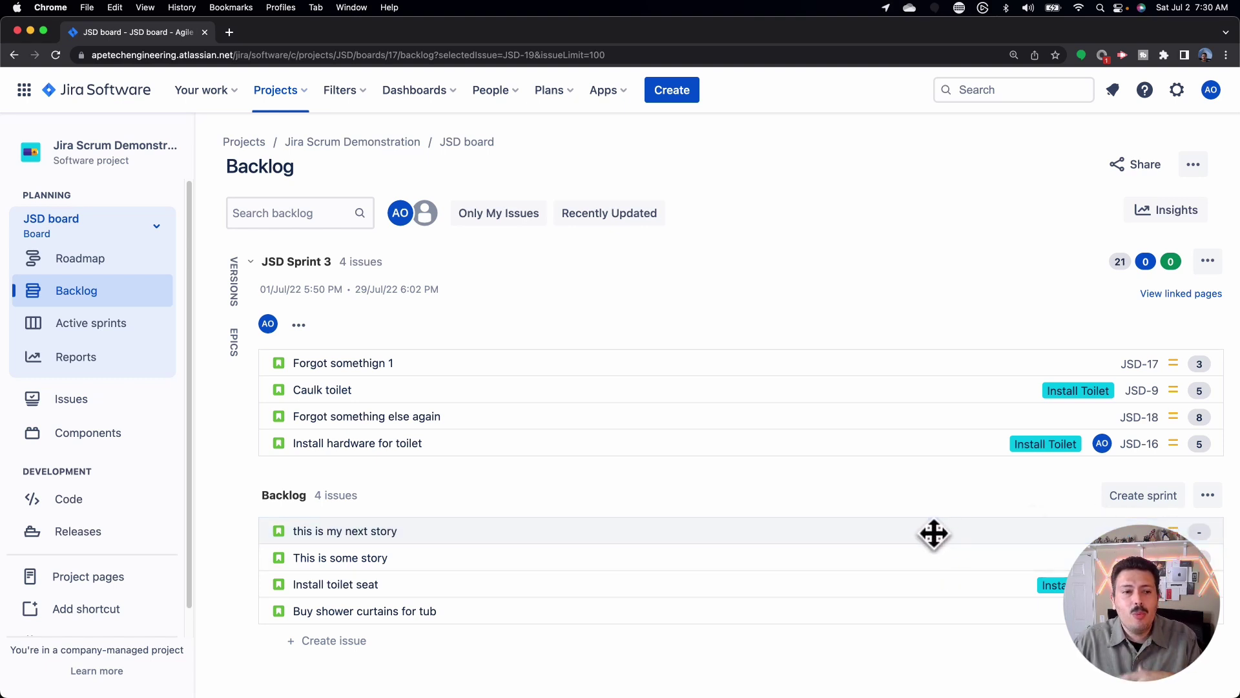
pyautogui.click(813, 526)
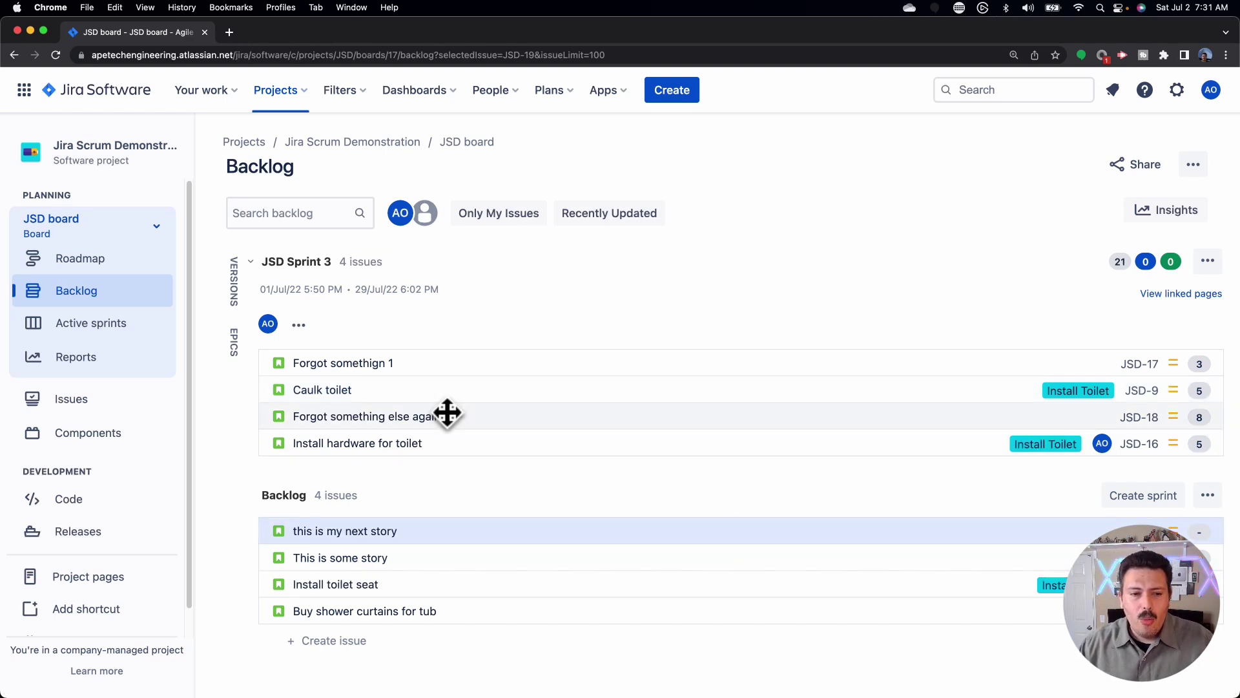
# - Add 'this is my next story' to the Install Tub epic, then show the Versions panel
pyautogui.click(232, 349)
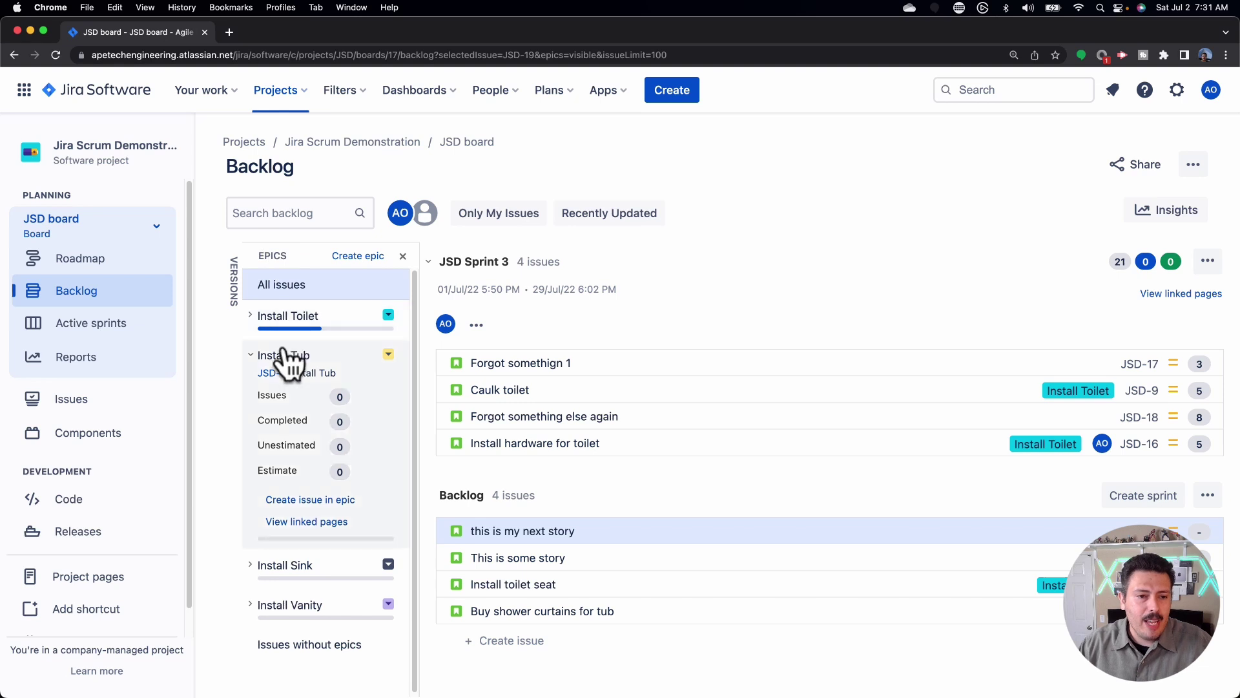
pyautogui.moveTo(567, 532); pyautogui.dragTo(299, 352)
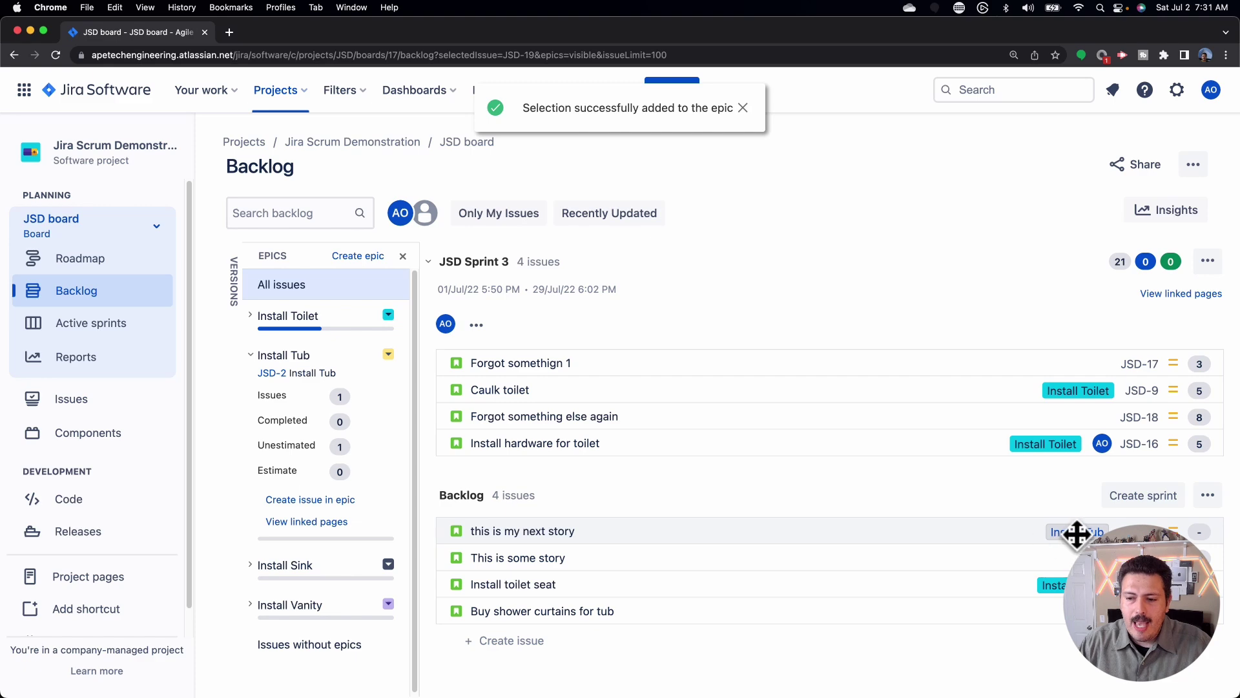
pyautogui.click(234, 281)
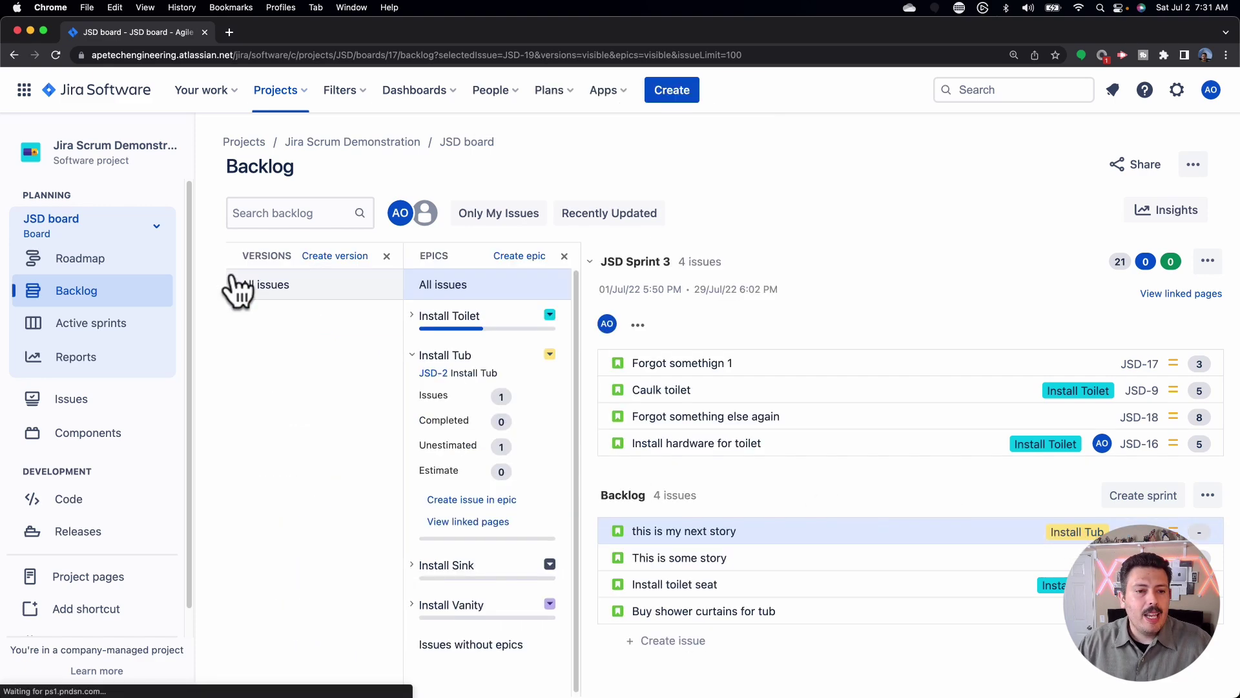
# - Create the Next Major Release version and assign 'this is my next story' to it
pyautogui.click(341, 258)
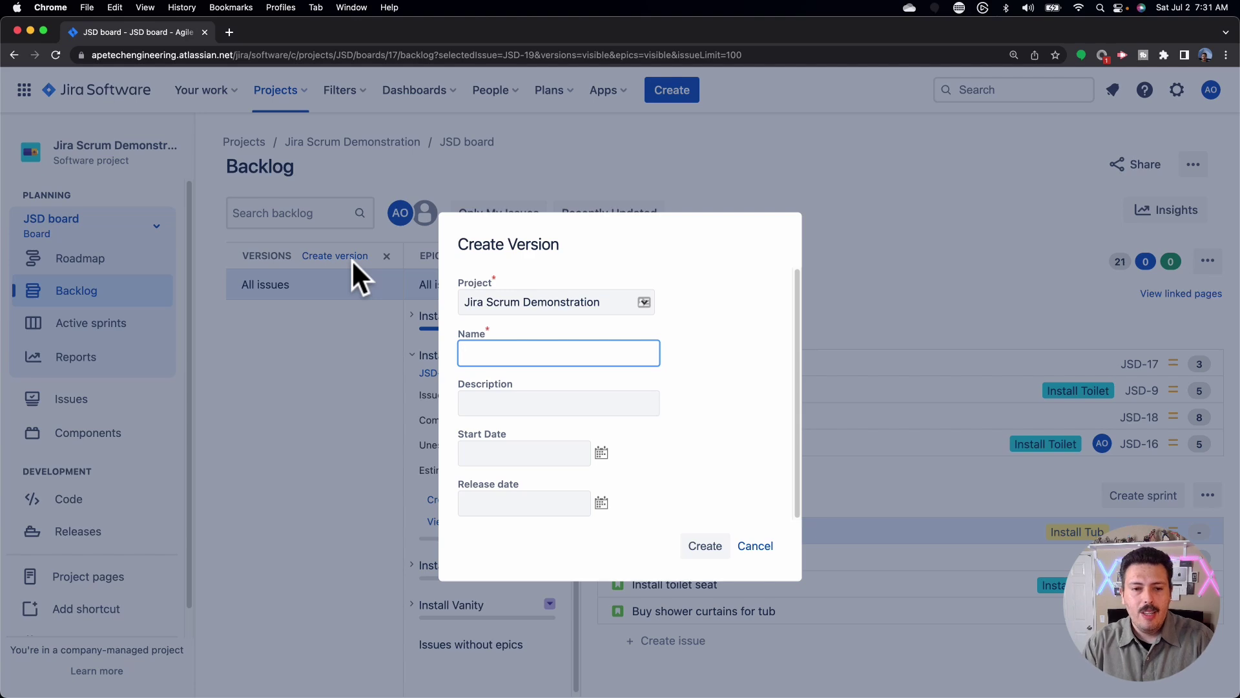
pyautogui.write('Next Major Release')
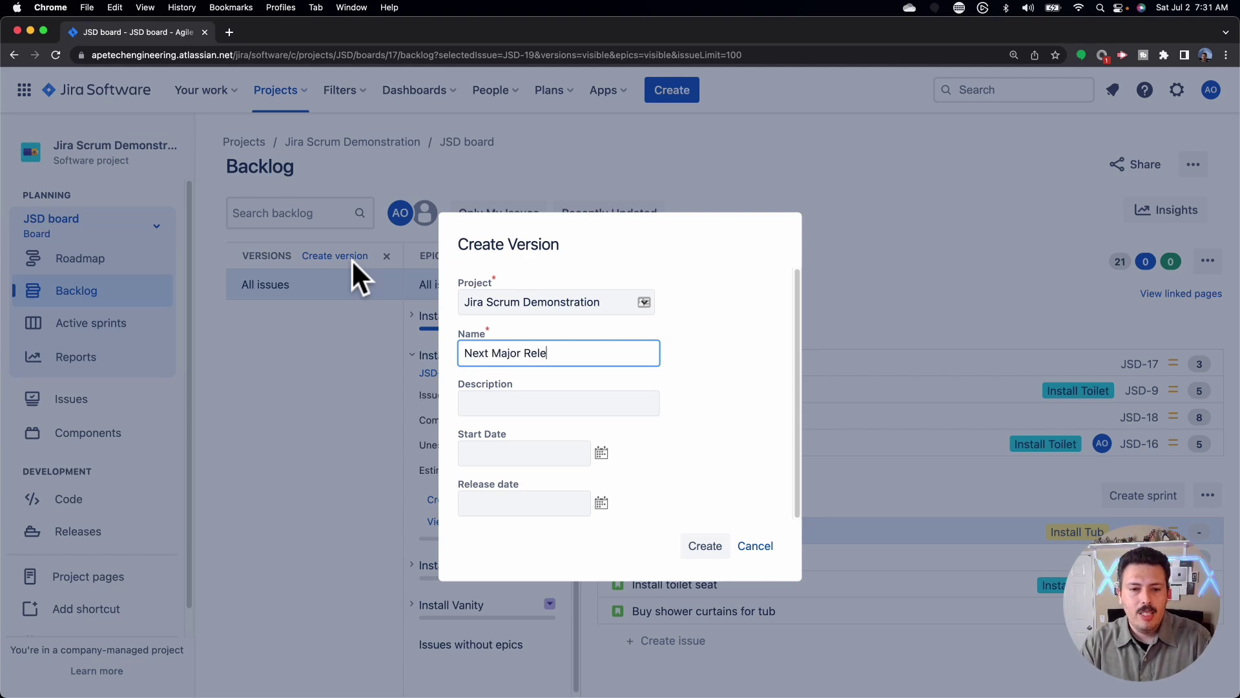
pyautogui.click(707, 549)
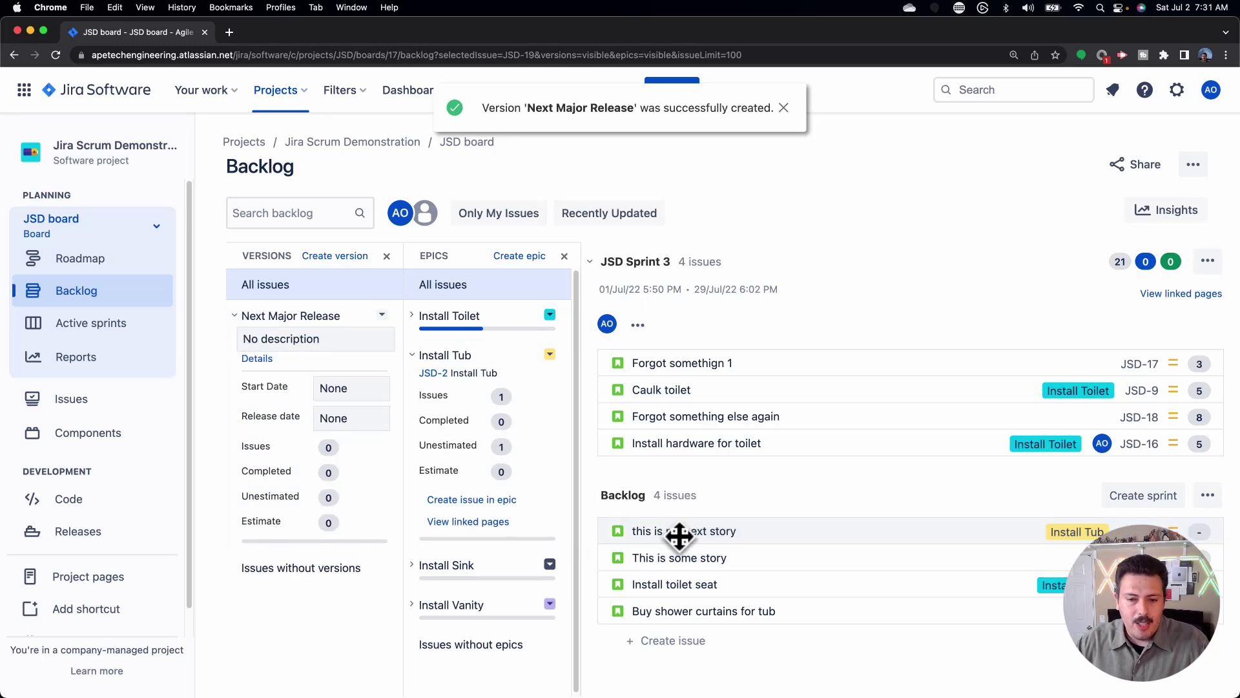
pyautogui.moveTo(680, 534); pyautogui.dragTo(250, 318)
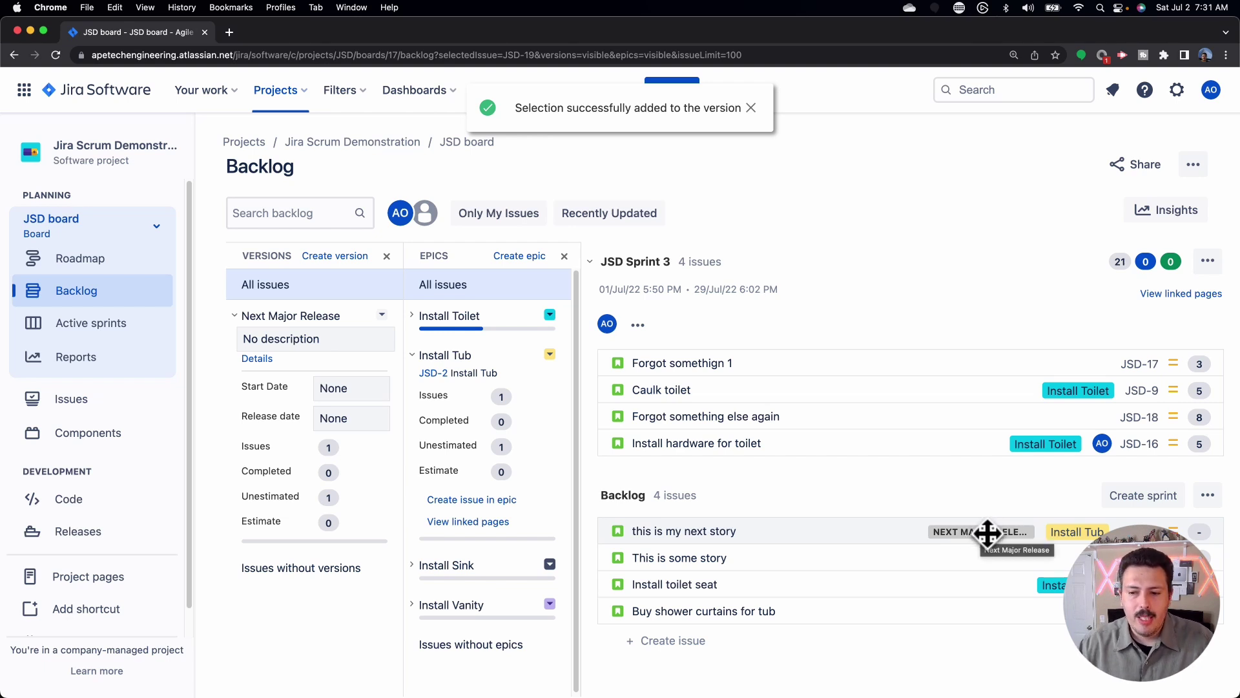
# - Close the Versions and Epics panels and open the details of 'this is my next story'
pyautogui.click(889, 531)
pyautogui.click(387, 256)
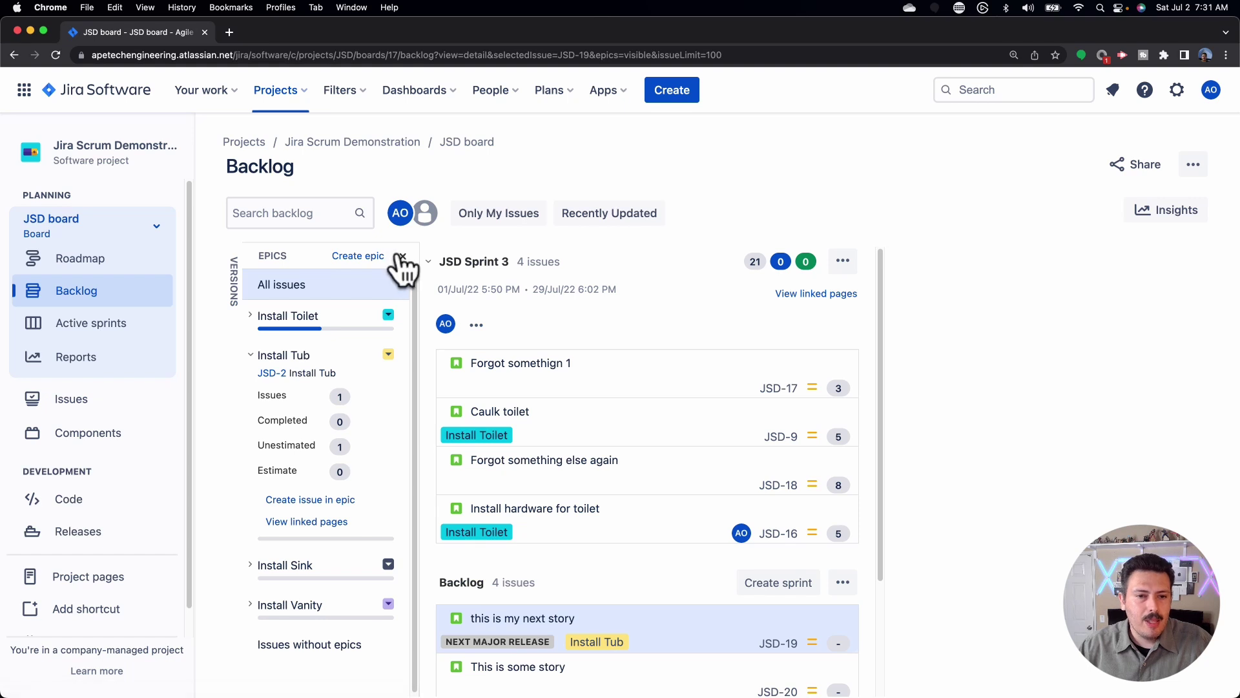
pyautogui.click(404, 255)
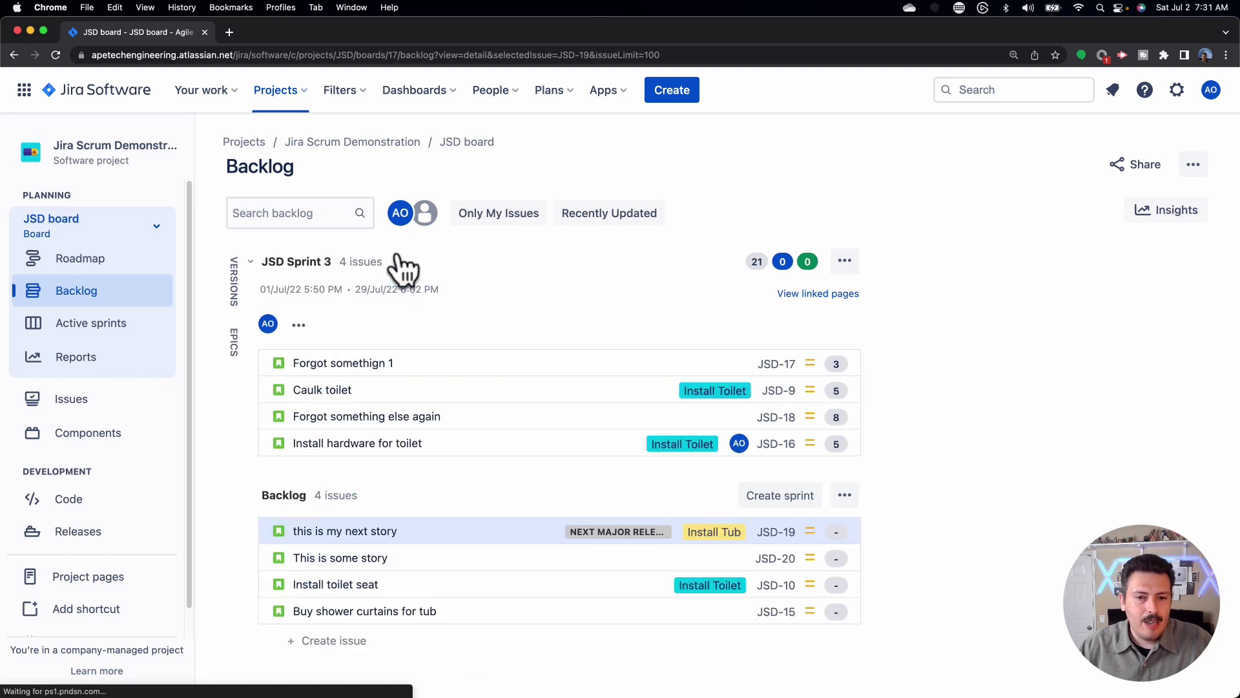
pyautogui.click(327, 555)
pyautogui.click(369, 528)
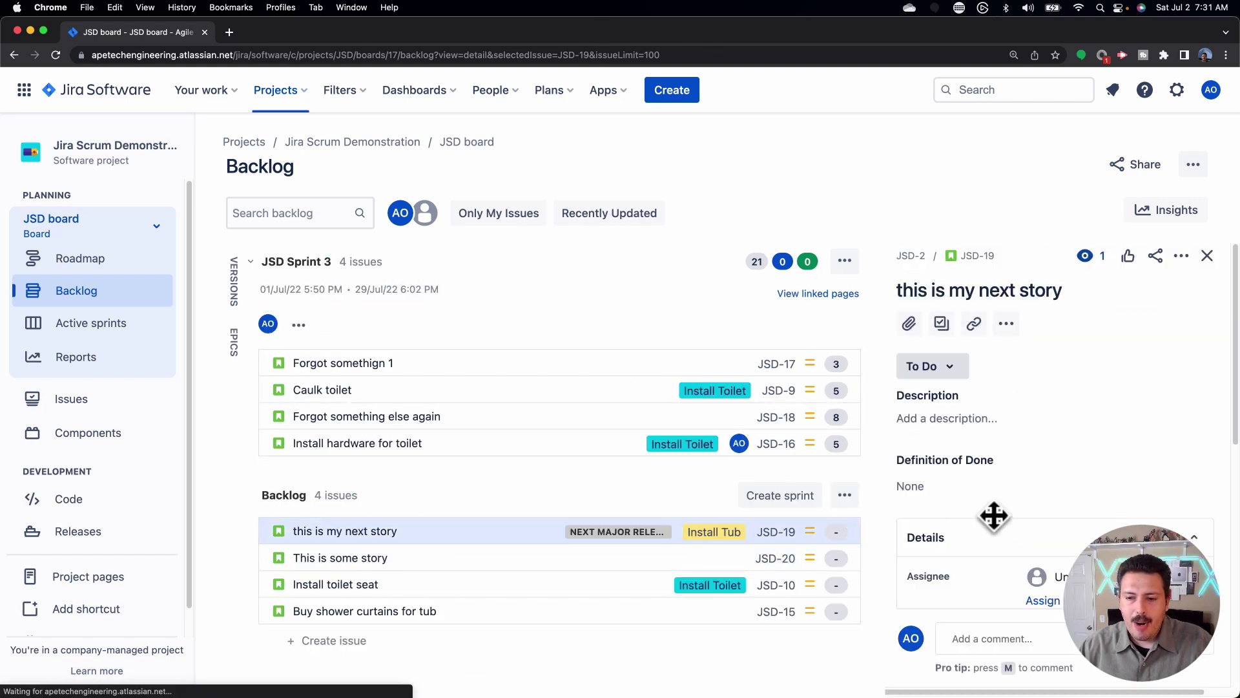
# - Change the priority of 'this is my next story' (JSD-19) from Medium to Highest
pyautogui.scroll(-5, 1008, 517)
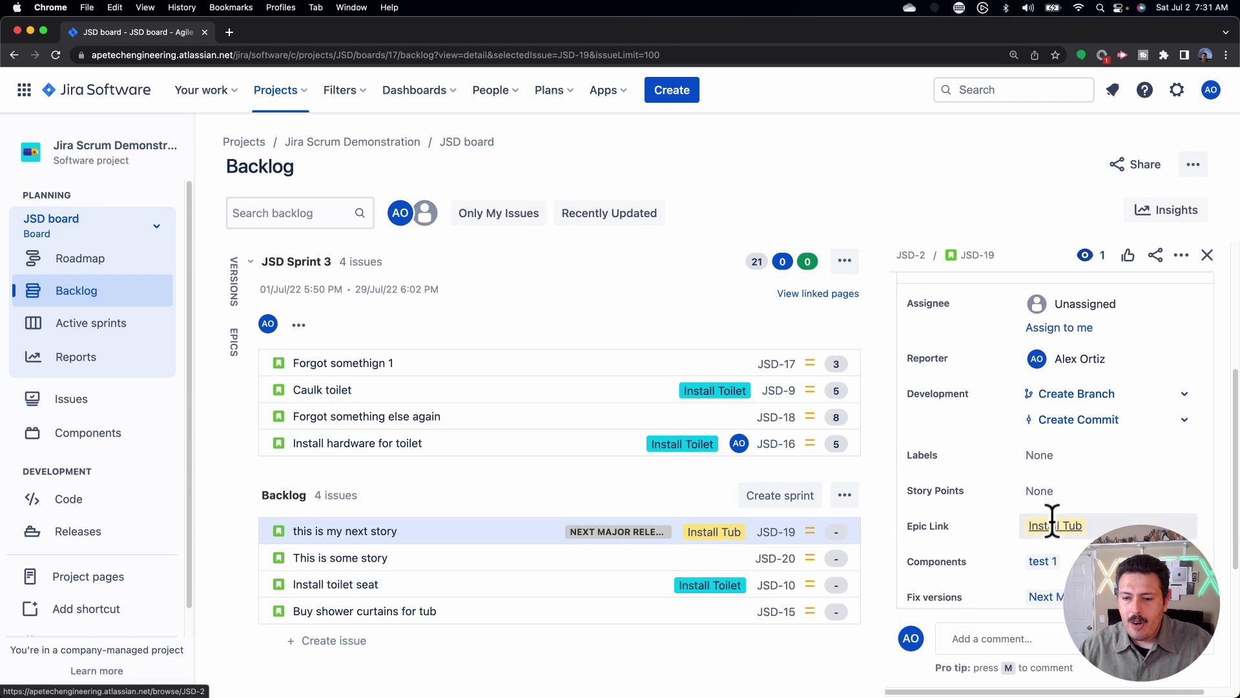
pyautogui.scroll(-3, 1066, 530)
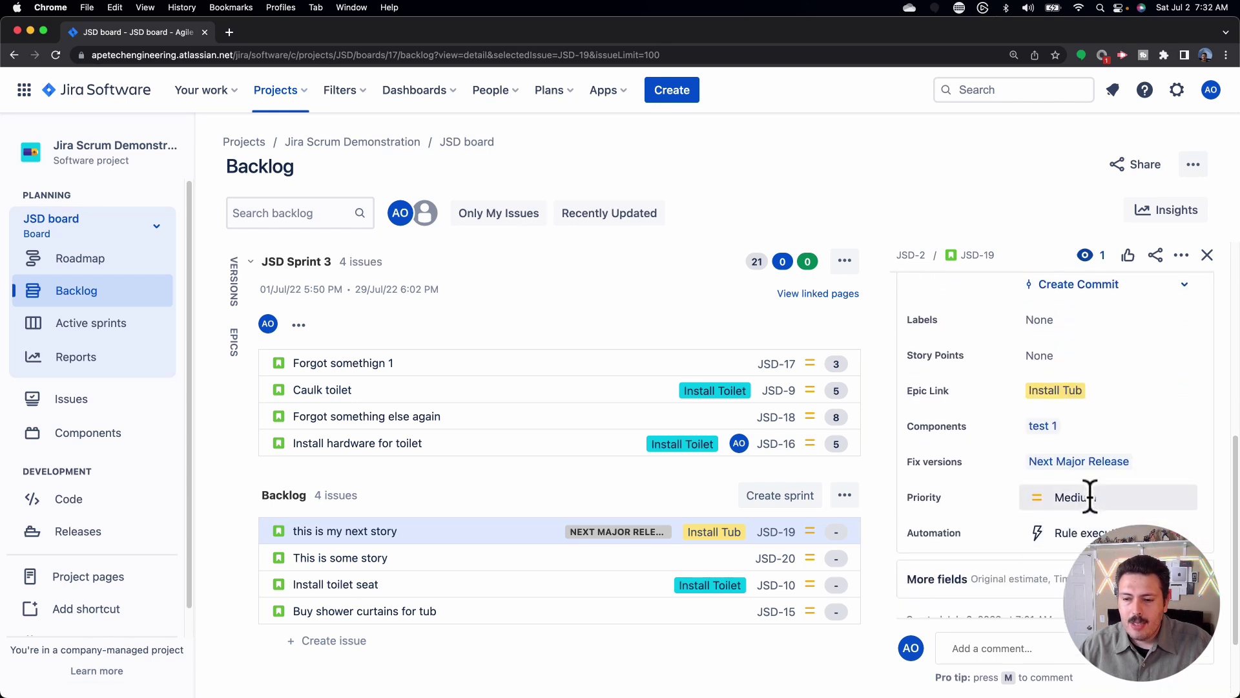
pyautogui.click(1090, 497)
pyautogui.click(1075, 543)
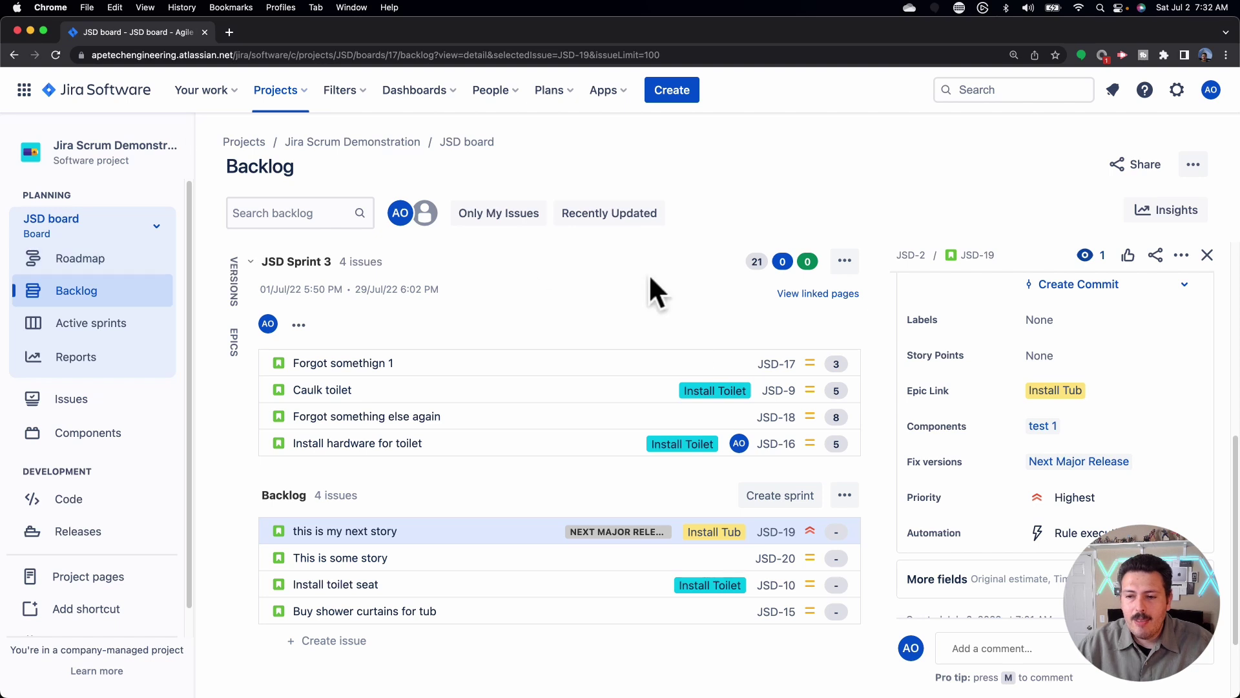
# - Review the JSD-19 details, then show sprint issue Forgot somethign 1 (JSD-17) in the panel
pyautogui.scroll(5, 1156, 504)
pyautogui.scroll(-5, 1128, 475)
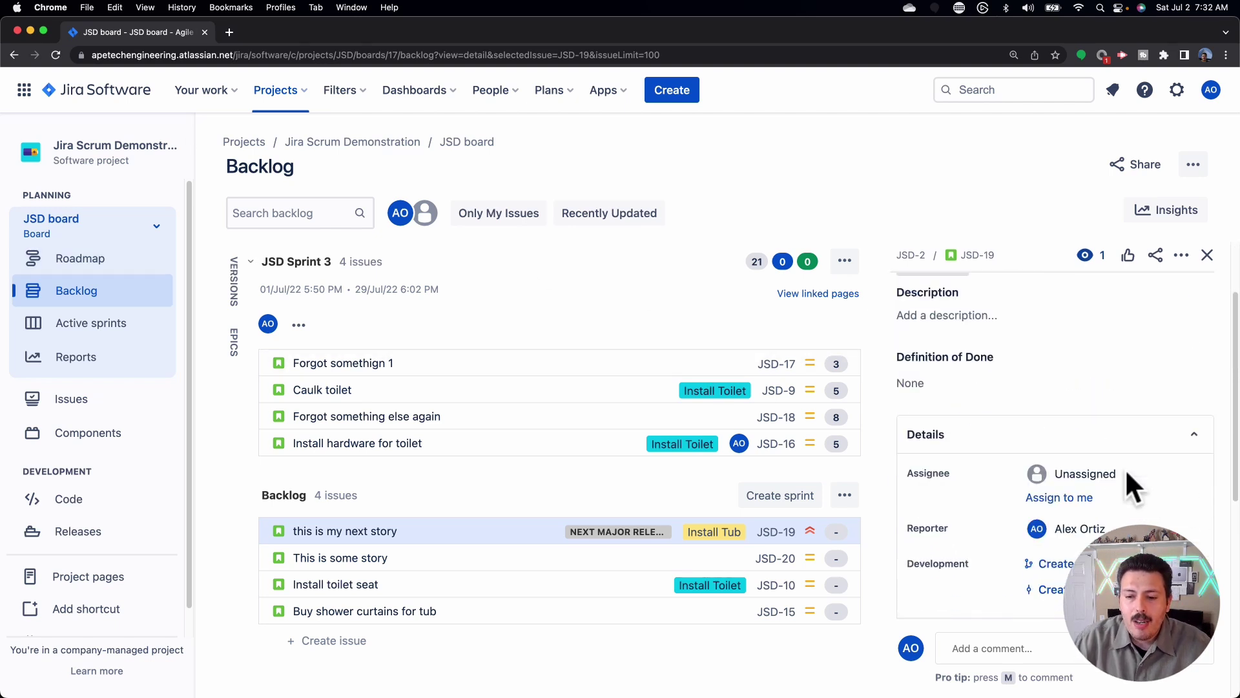
pyautogui.scroll(5, 938, 429)
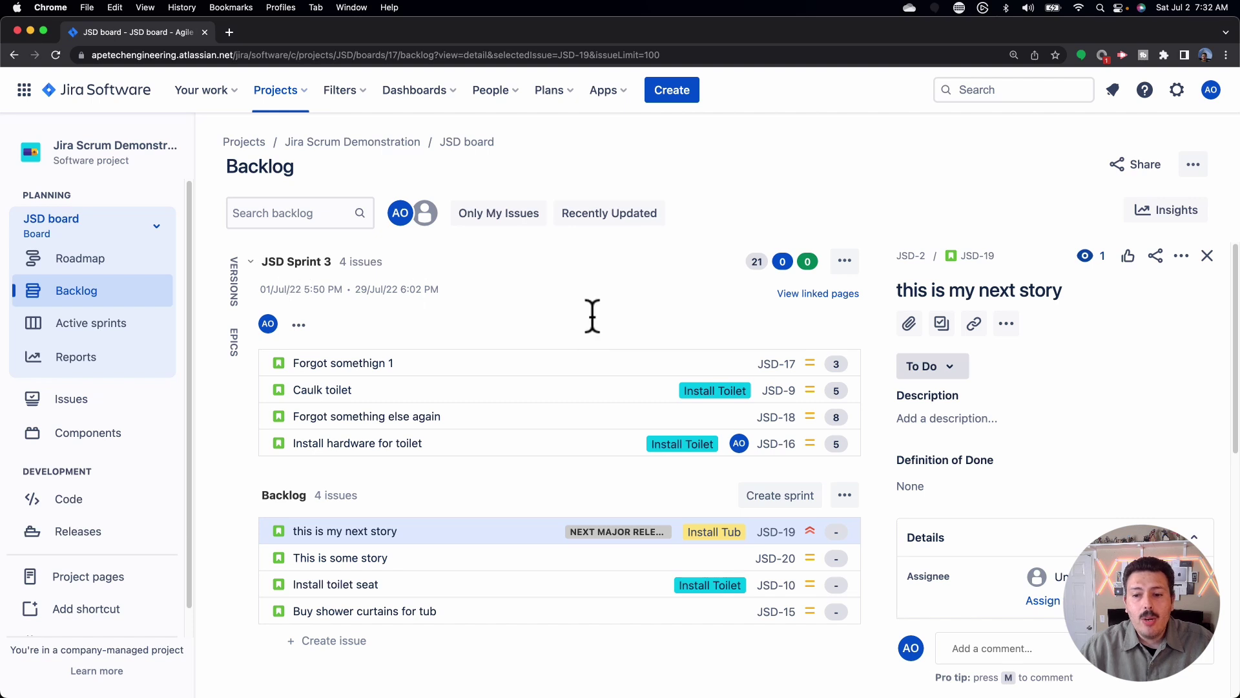
pyautogui.scroll(-5, 975, 439)
pyautogui.scroll(-2, 975, 428)
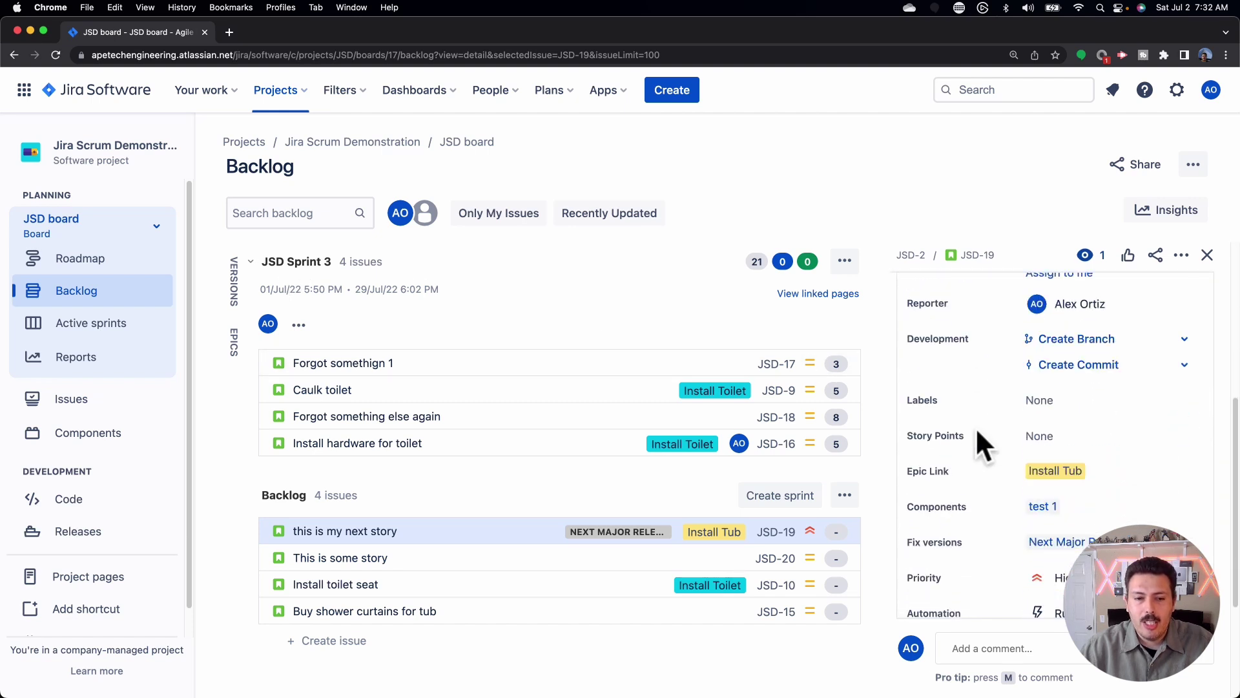
pyautogui.scroll(7, 948, 440)
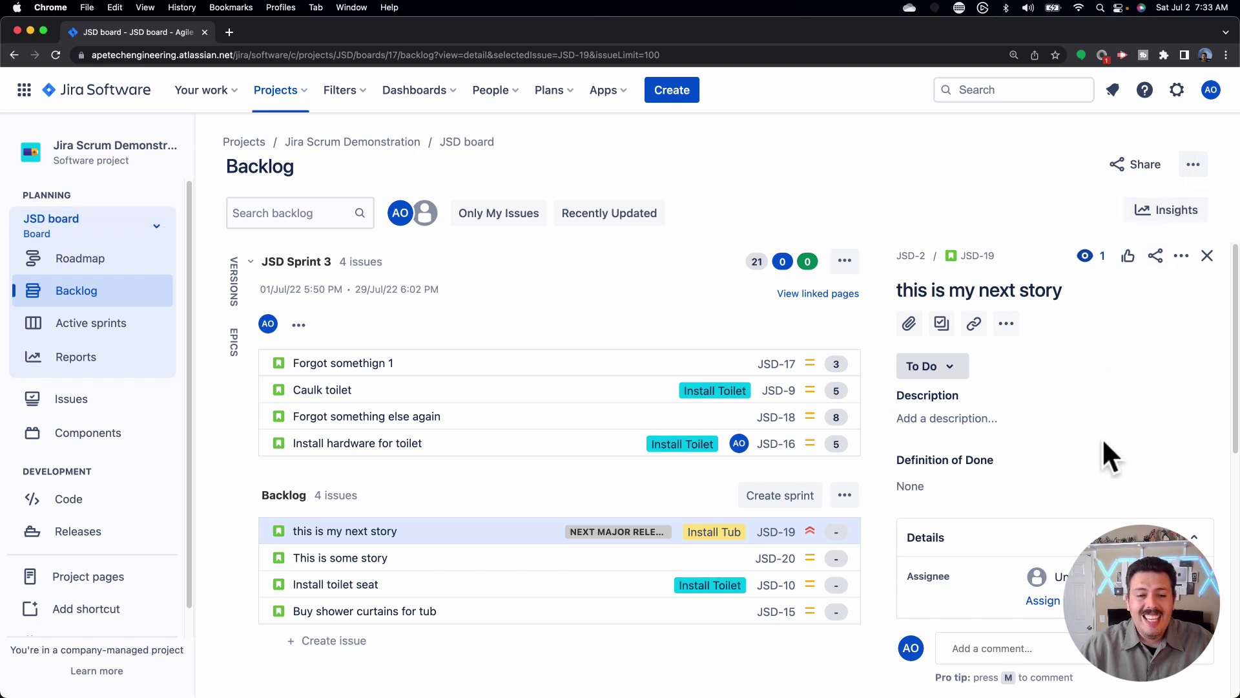
pyautogui.click(349, 363)
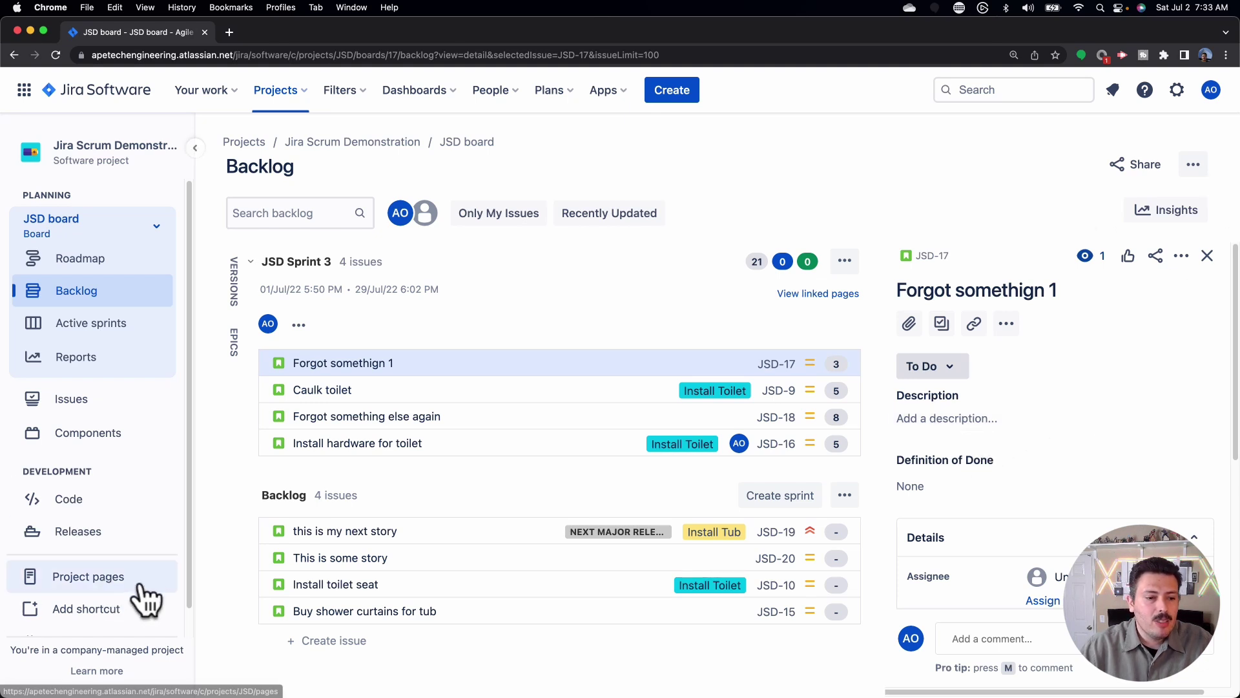
pyautogui.scroll(-2, 110, 600)
# - Open the JSD: Scrum Default Issue Screen from the project's Screens settings
pyautogui.click(107, 612)
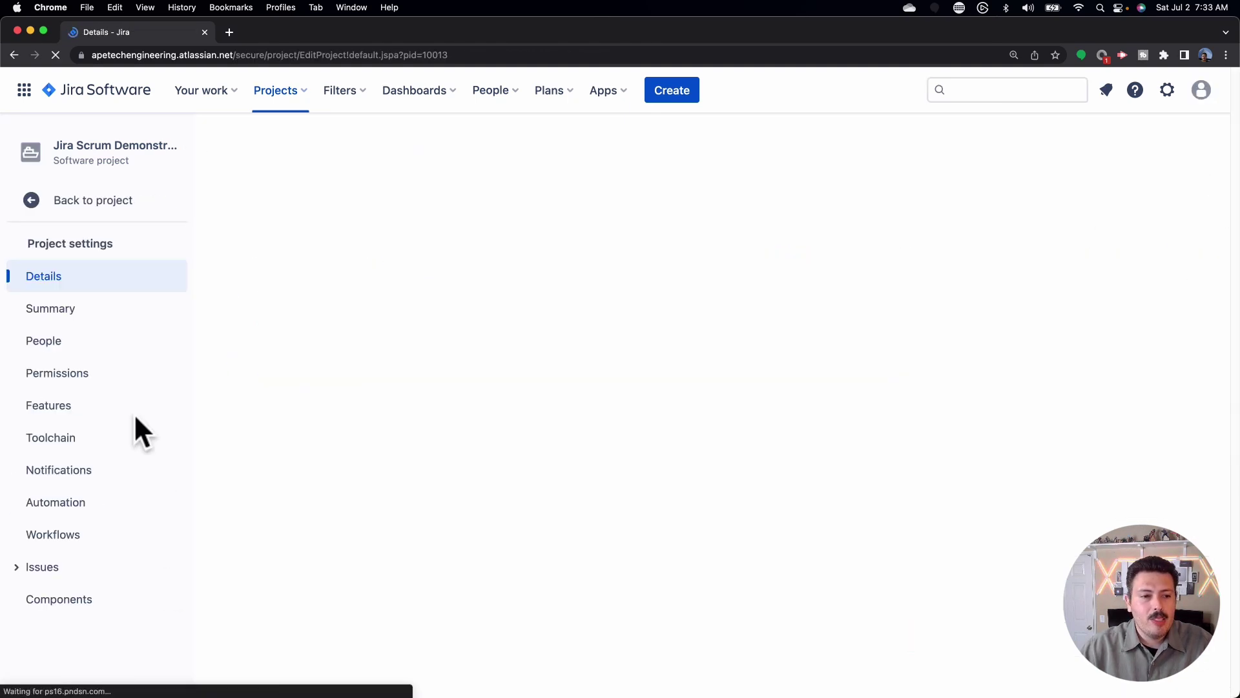
pyautogui.scroll(-4, 88, 501)
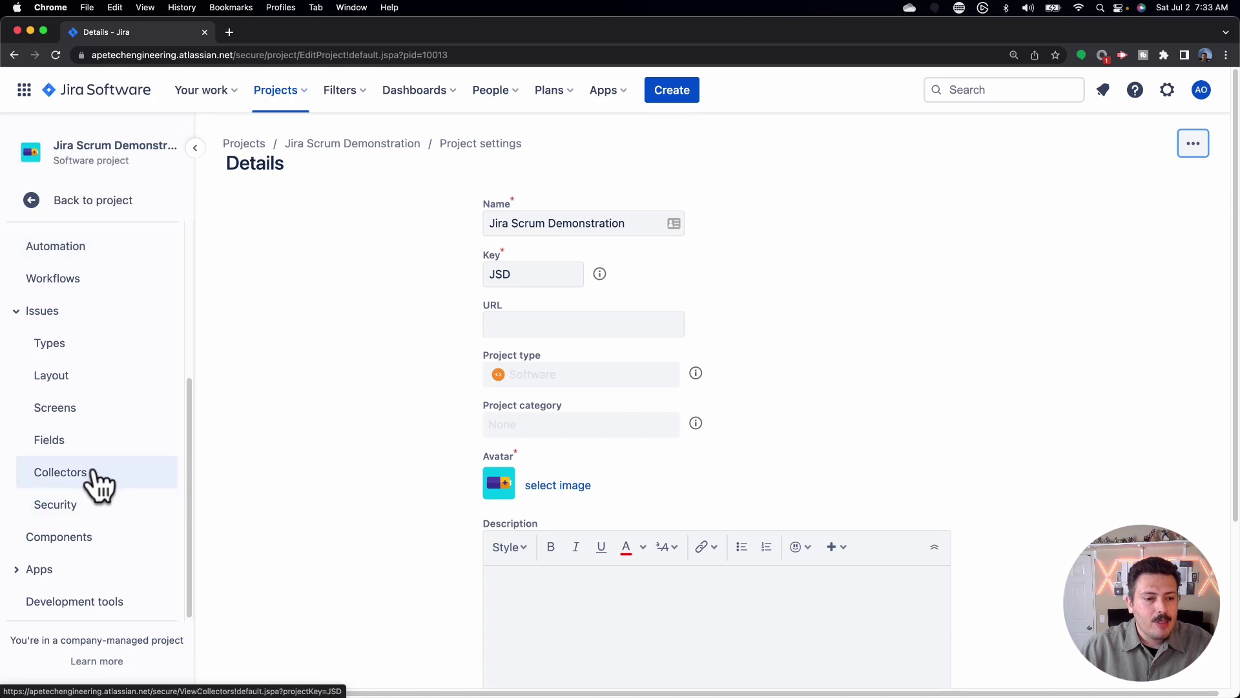
pyautogui.click(109, 414)
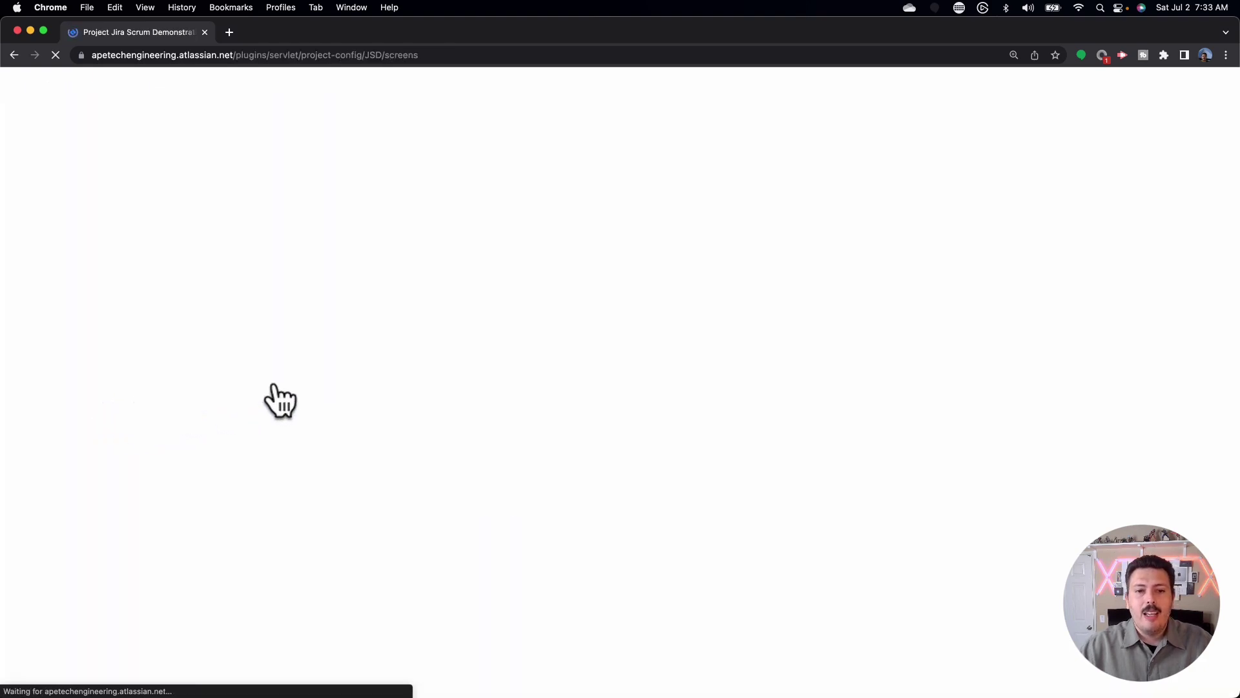
pyautogui.click(243, 474)
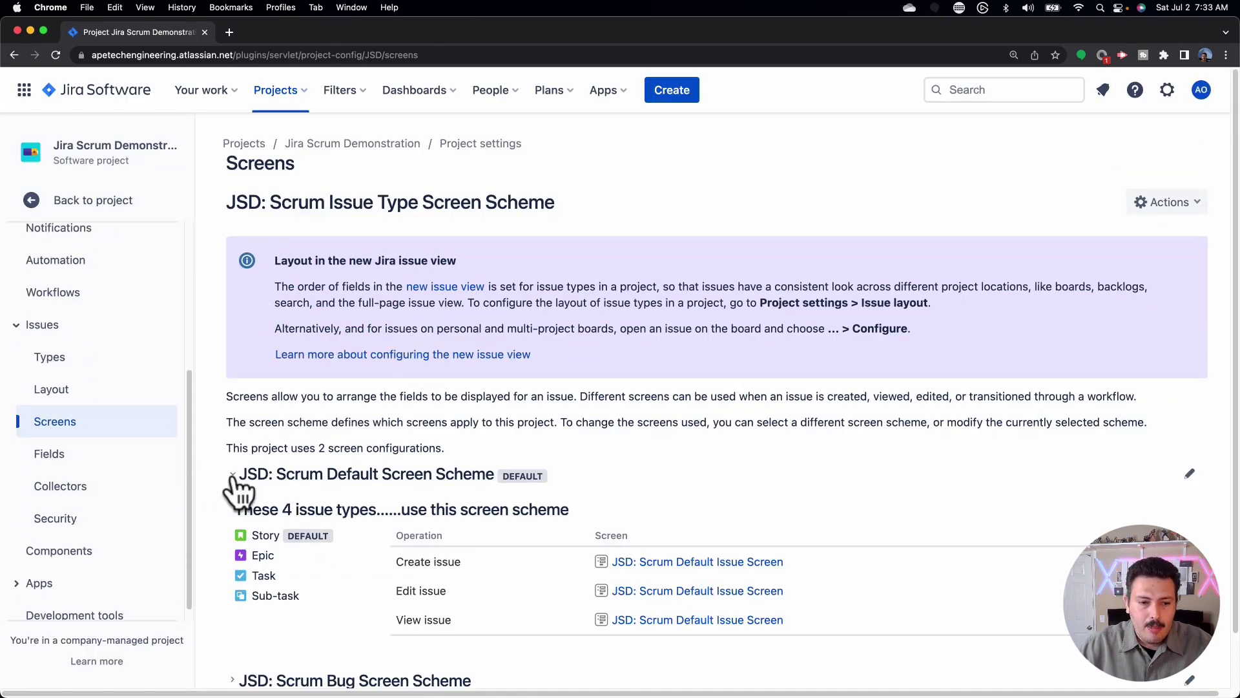
pyautogui.click(741, 564)
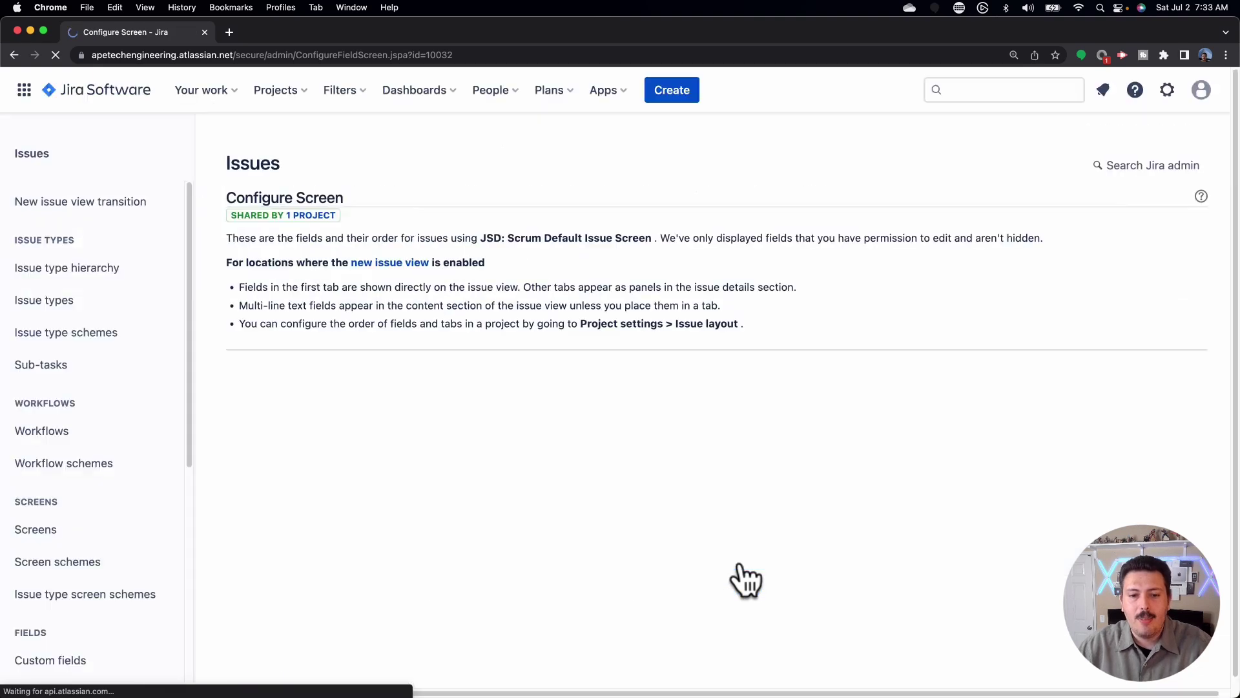
# - Add the Acceptance Criteria field to the screen, placed just below Security Level
pyautogui.scroll(-5, 407, 577)
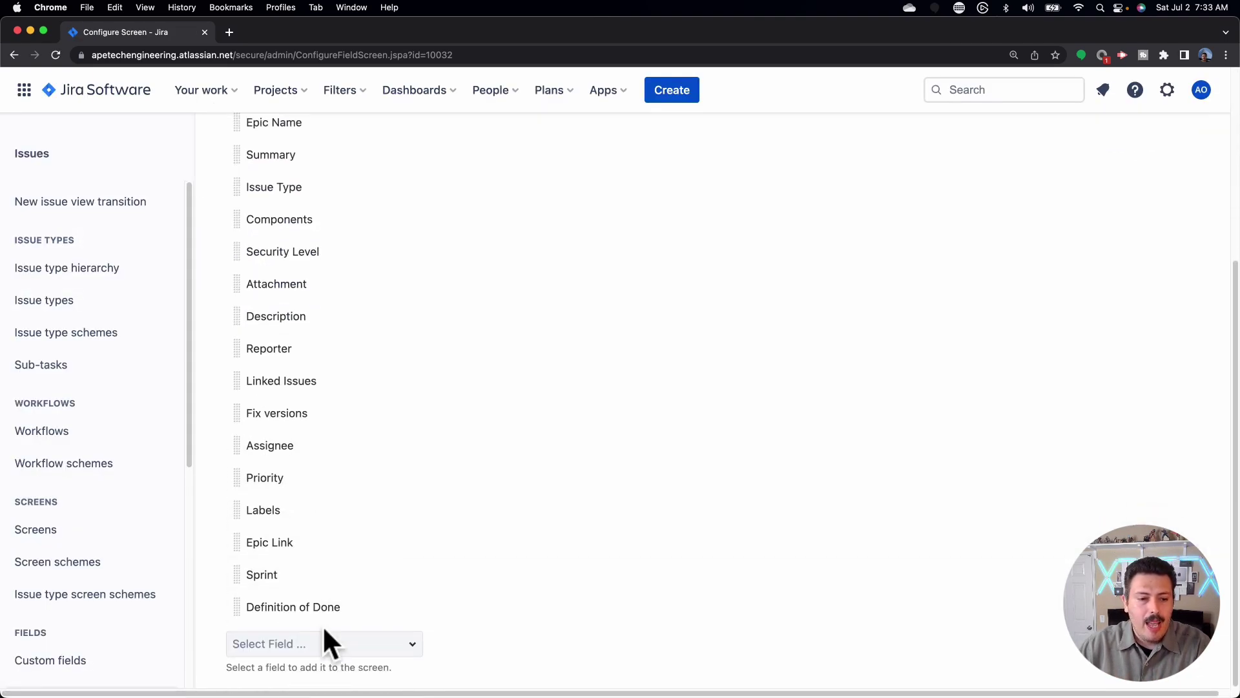
pyautogui.click(324, 641)
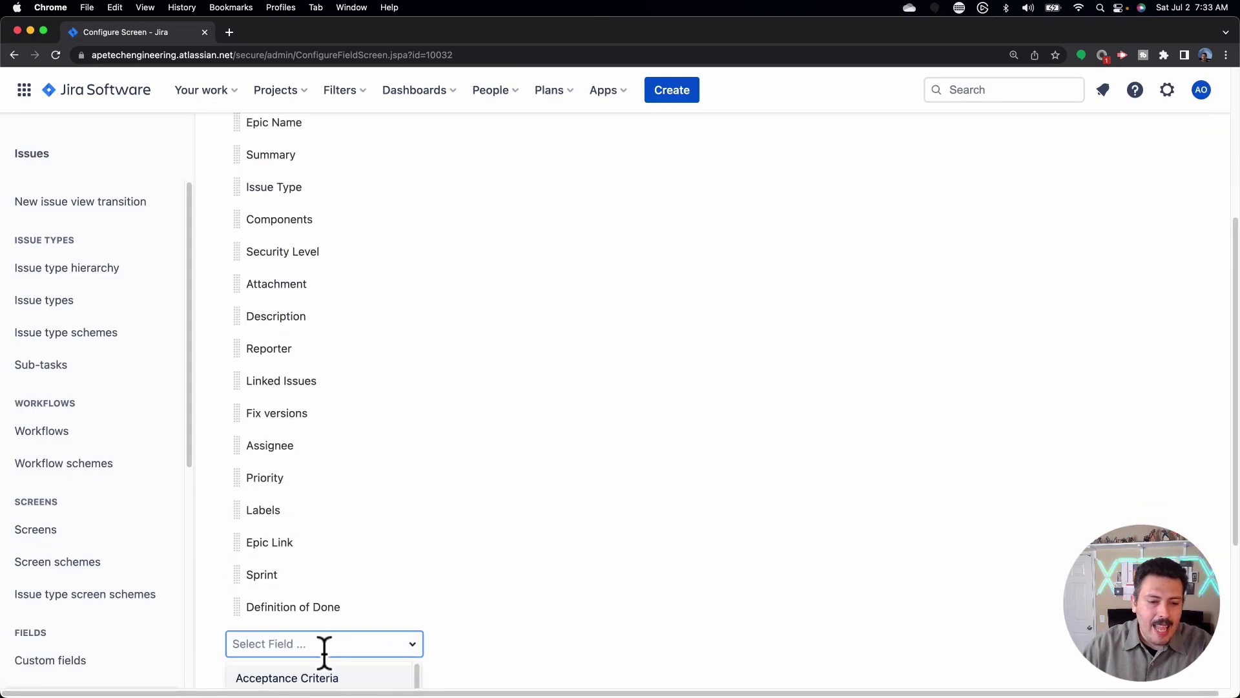
pyautogui.click(323, 677)
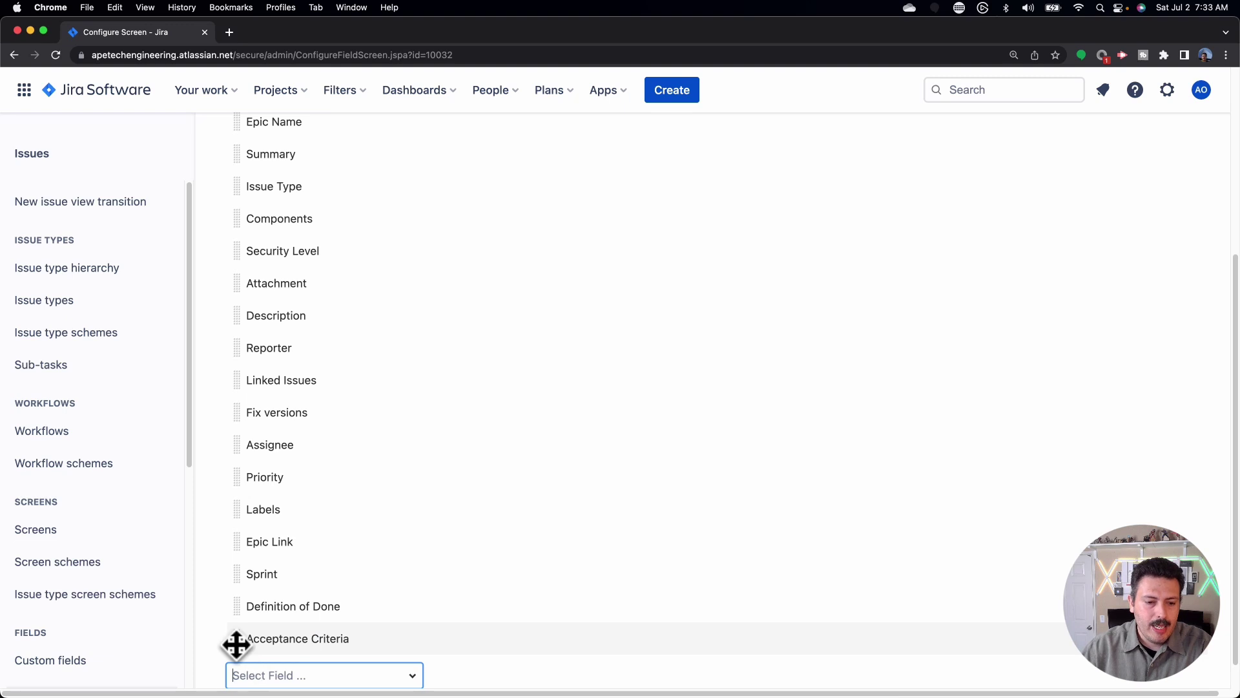
pyautogui.moveTo(235, 648); pyautogui.dragTo(293, 304)
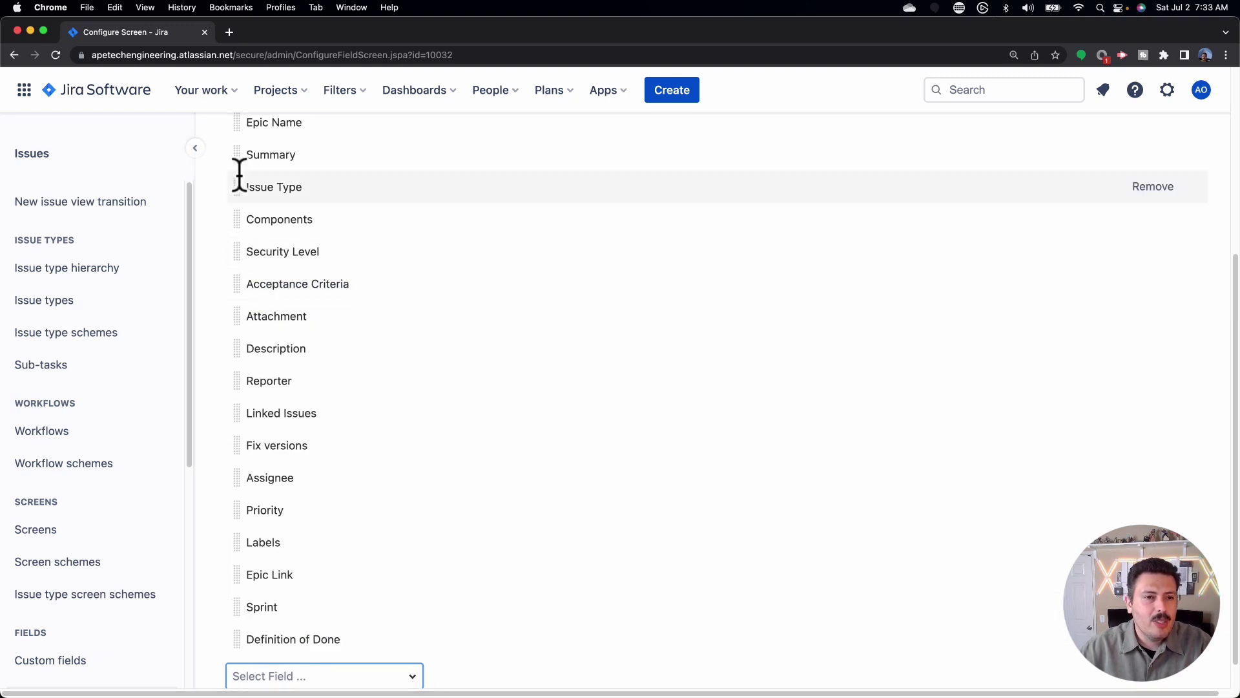
pyautogui.click(295, 91)
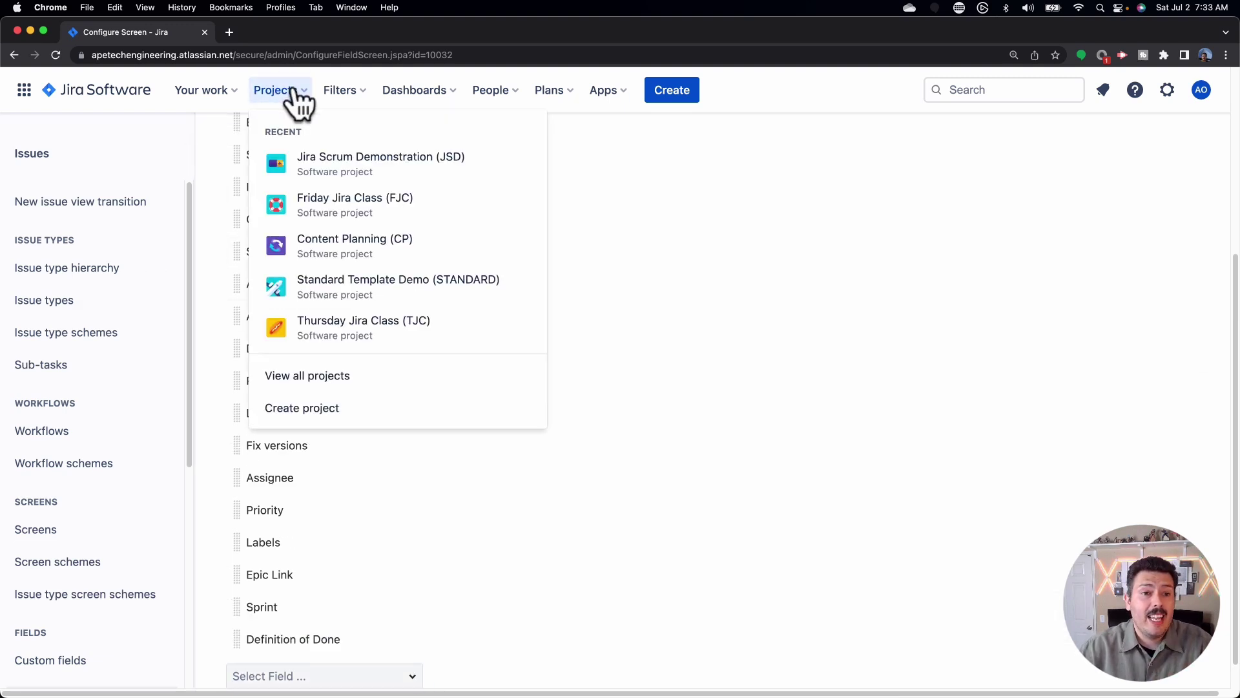
# - Open Forgot somethign 1 from the Jira Scrum Demonstration board and start editing Acceptance Criteria
pyautogui.click(338, 159)
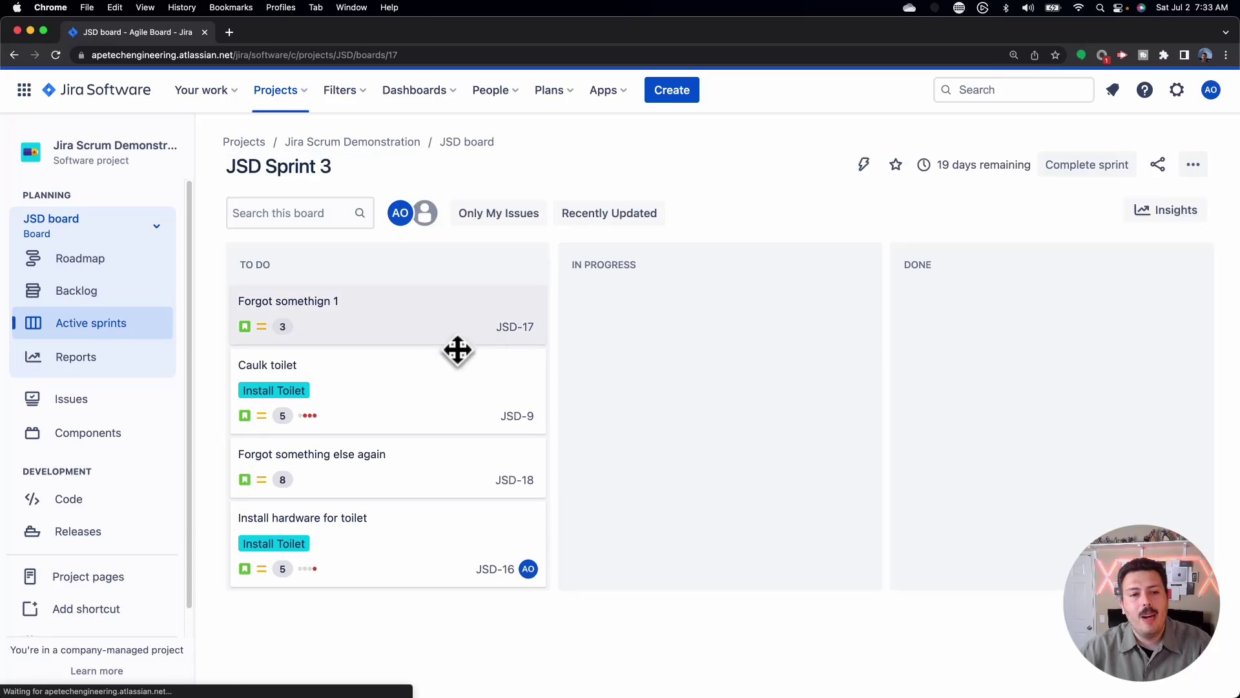
pyautogui.click(418, 329)
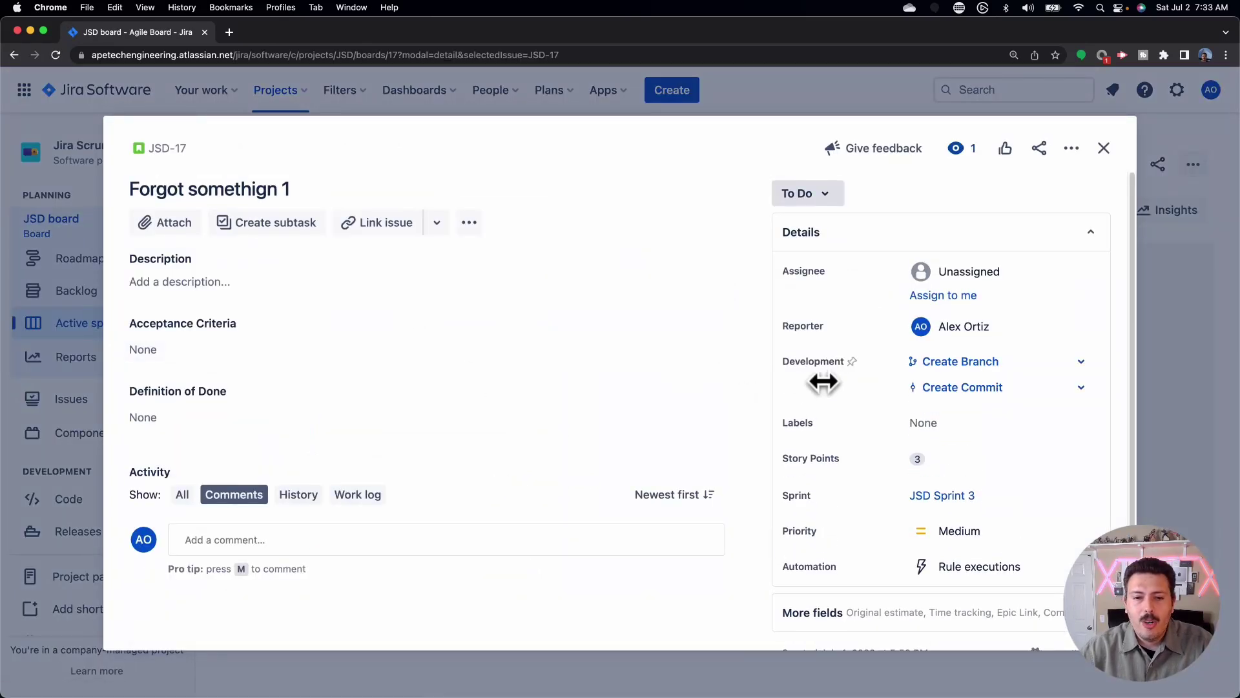
pyautogui.click(189, 358)
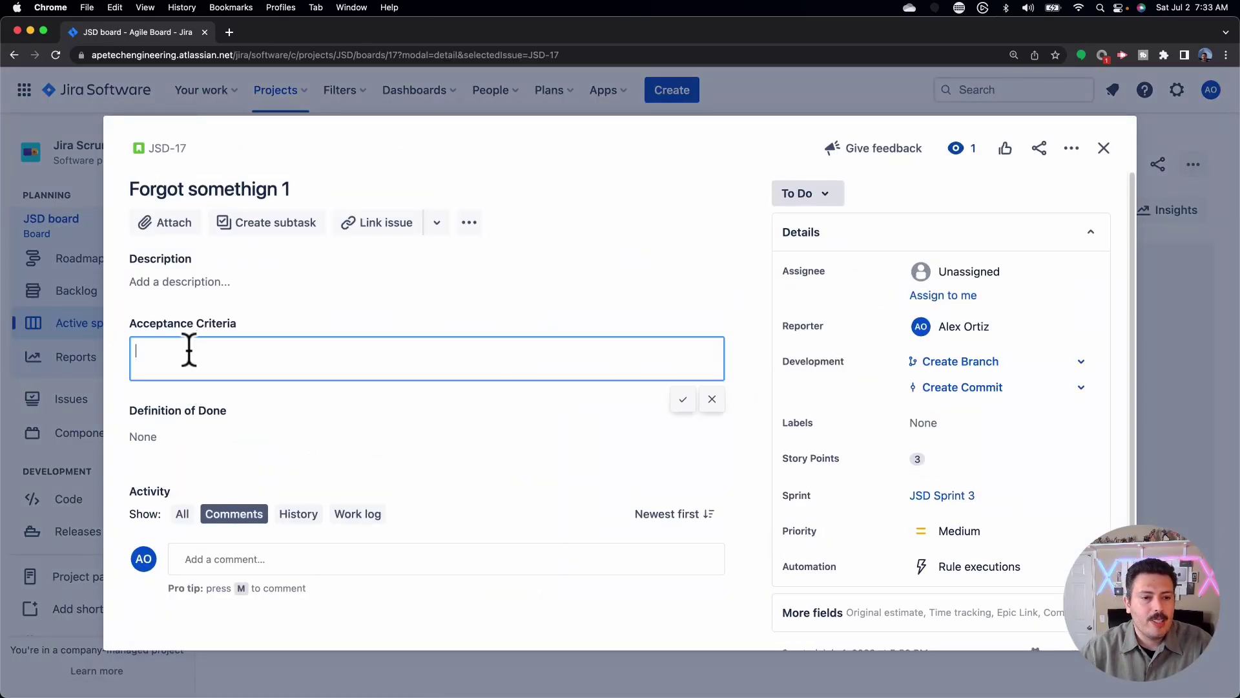